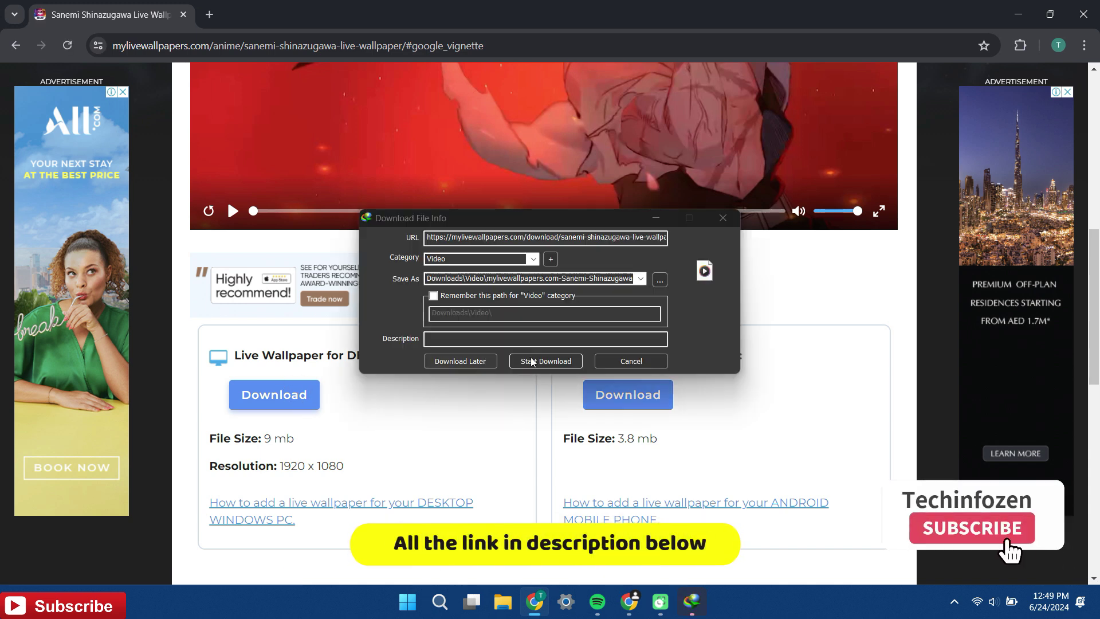
Step: Start downloading the Sanemi Shinazugawa desktop live wallpaper with the default Video category, and close the browser window
{"action": "left_click", "coordinate": [533, 361]}
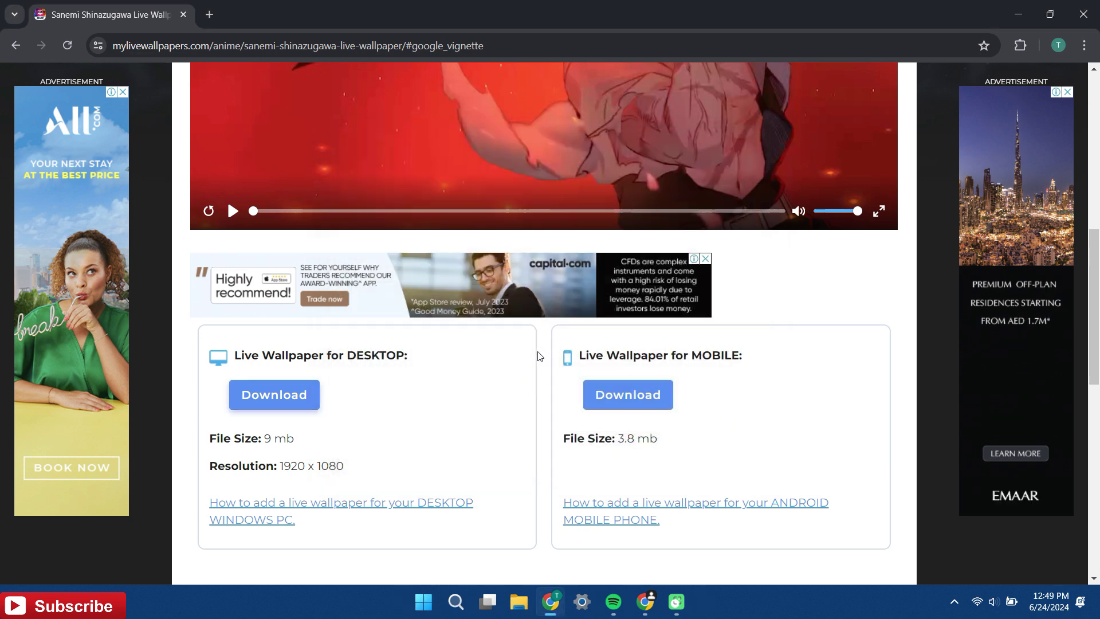
{"action": "left_click", "coordinate": [1081, 15]}
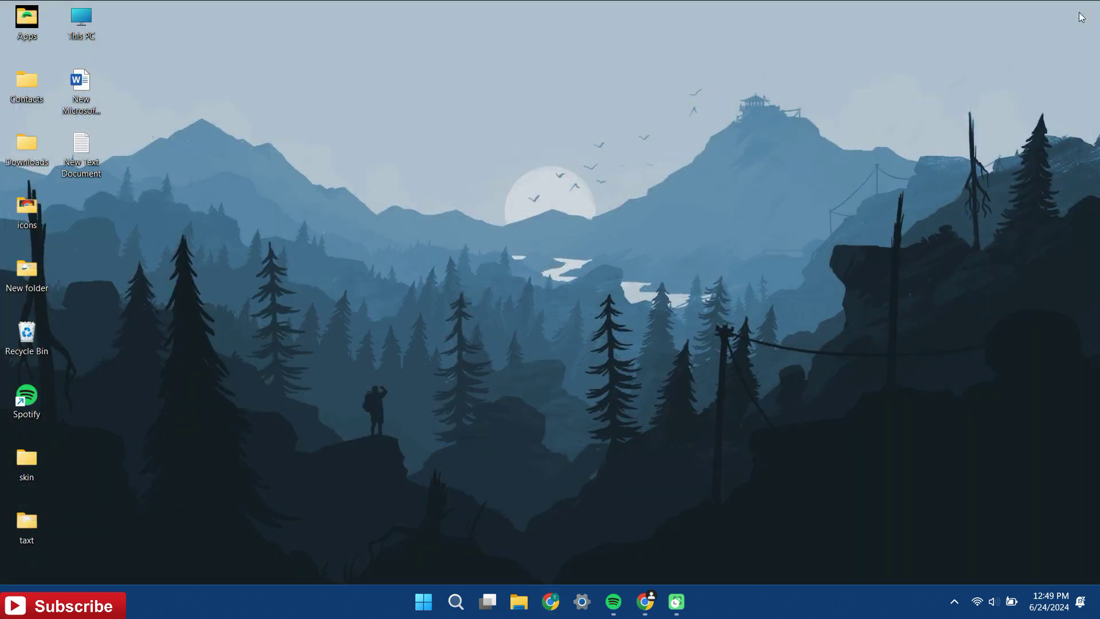
Step: Download all folders of the shared Sanemi Shinazugawa skin folder from Google Drive, and close the browser window
{"action": "left_click", "coordinate": [659, 599]}
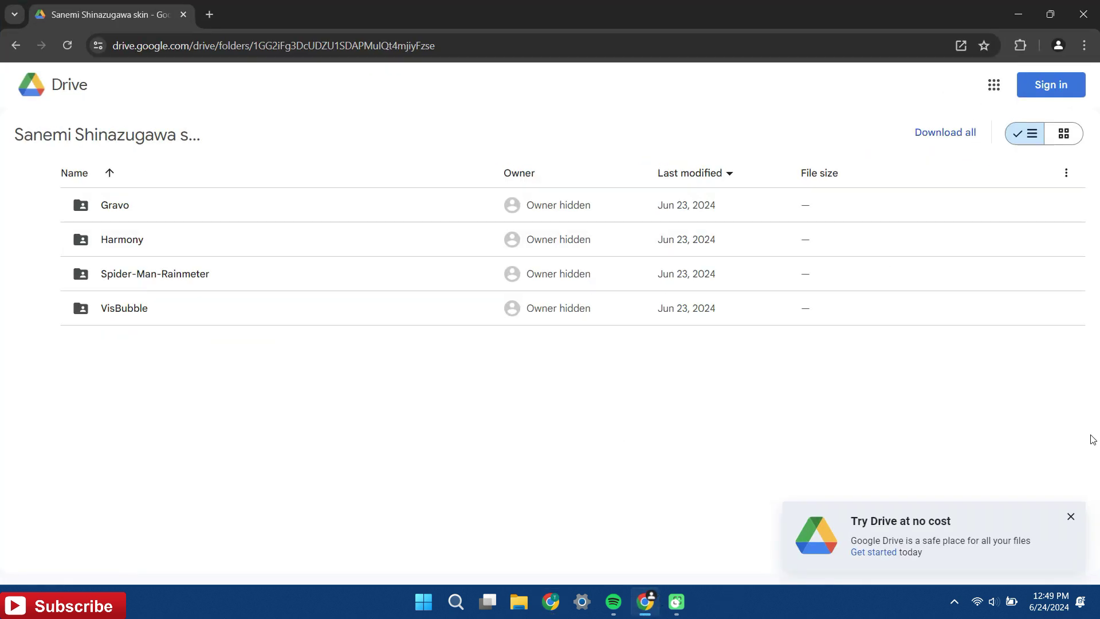
{"action": "left_click", "coordinate": [1070, 517]}
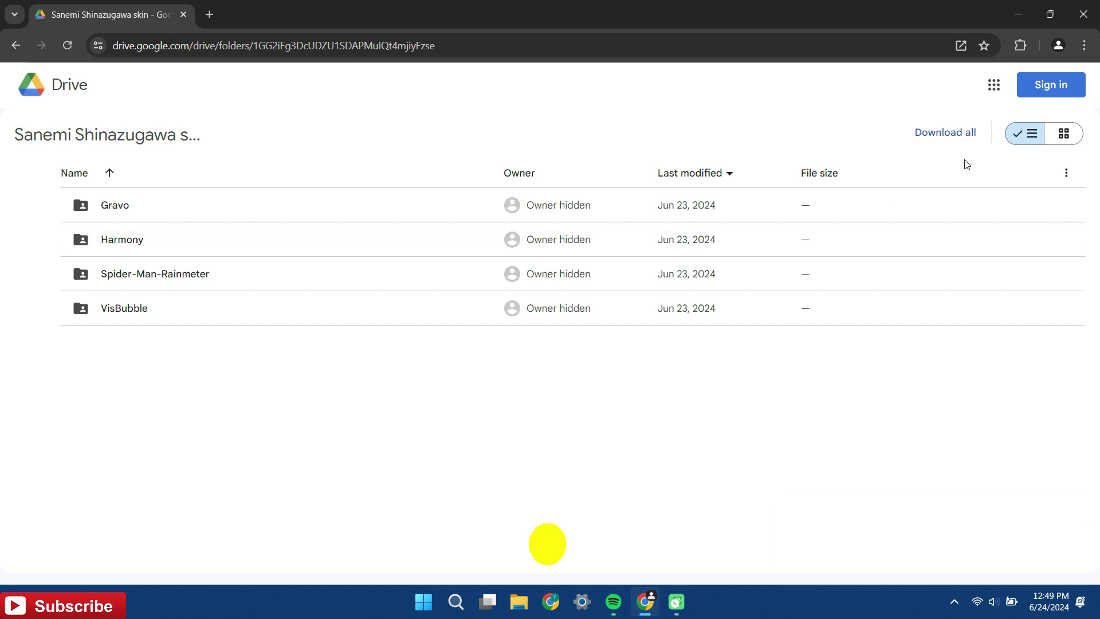
{"action": "left_click", "coordinate": [943, 136]}
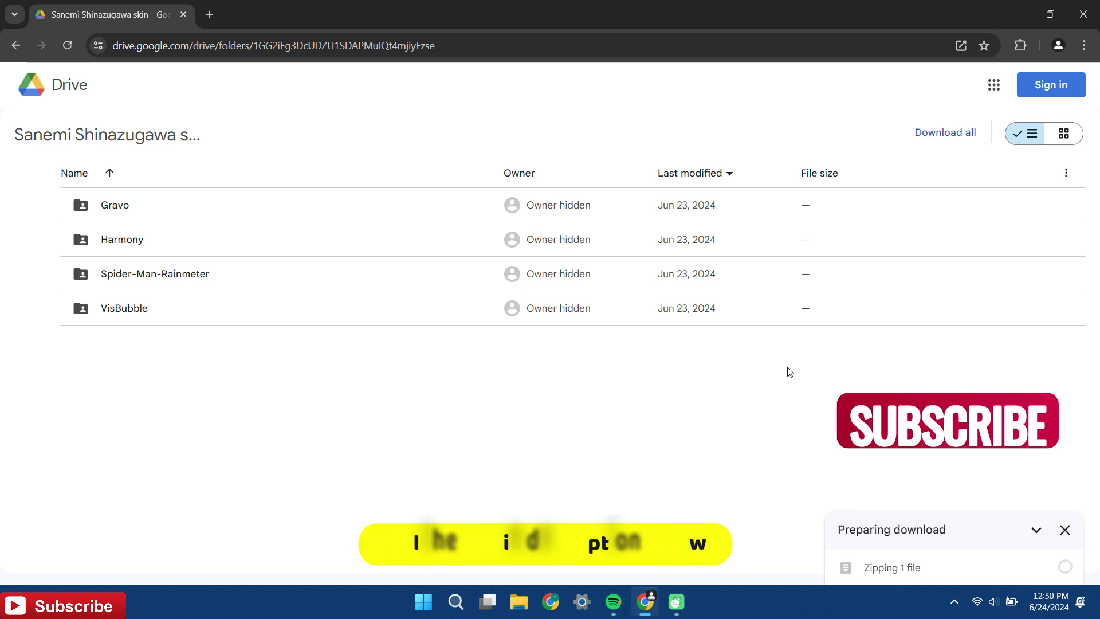
{"action": "left_click", "coordinate": [570, 362]}
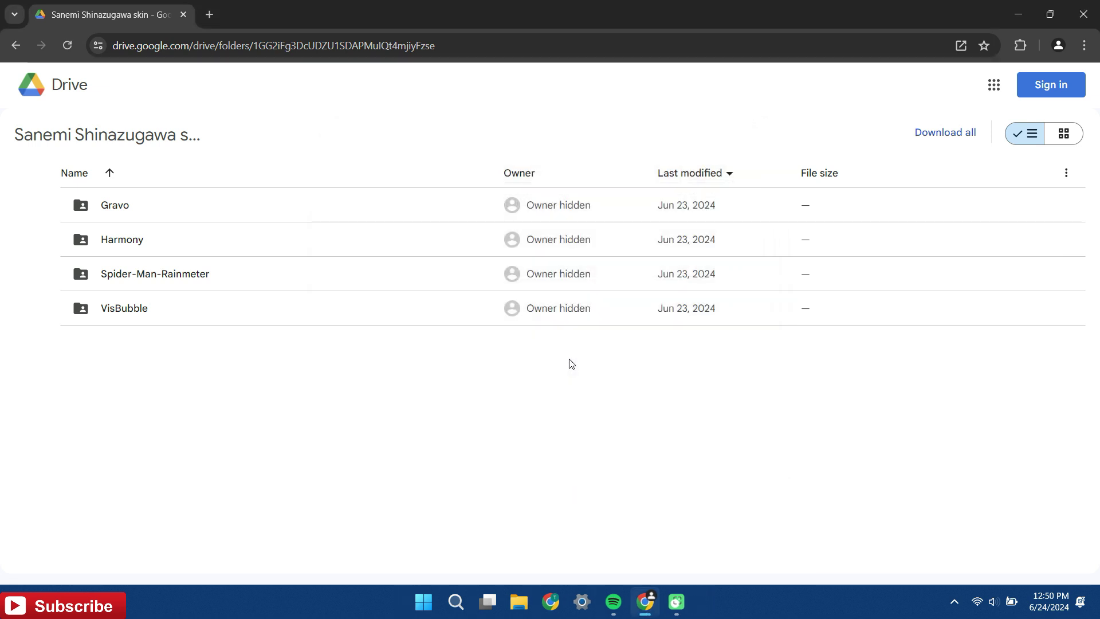
{"action": "left_click", "coordinate": [1083, 14]}
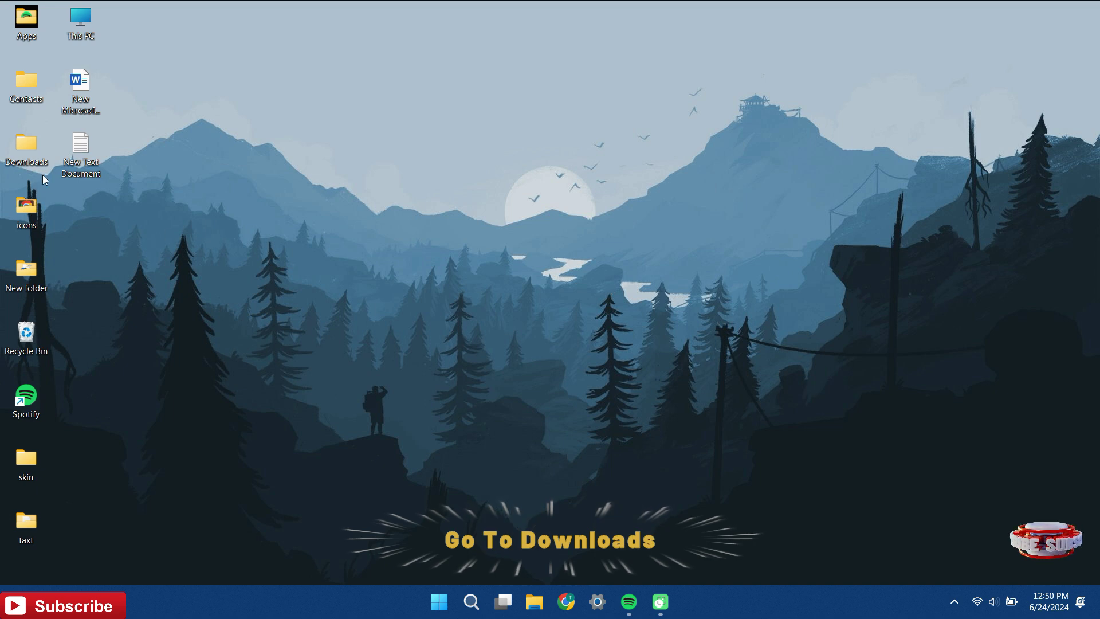
Step: Open the TECHINFOZEN folder in Downloads and extract the Sanemi Shinazugawa skin archive there with WinRAR
{"action": "double_click", "coordinate": [34, 150]}
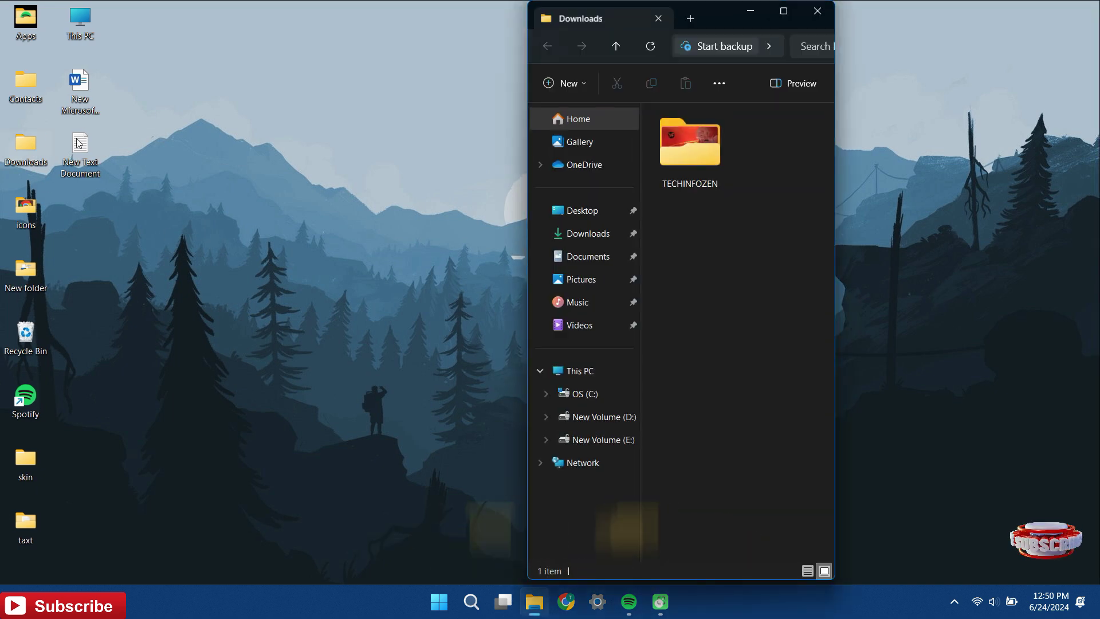
{"action": "left_click", "coordinate": [783, 12]}
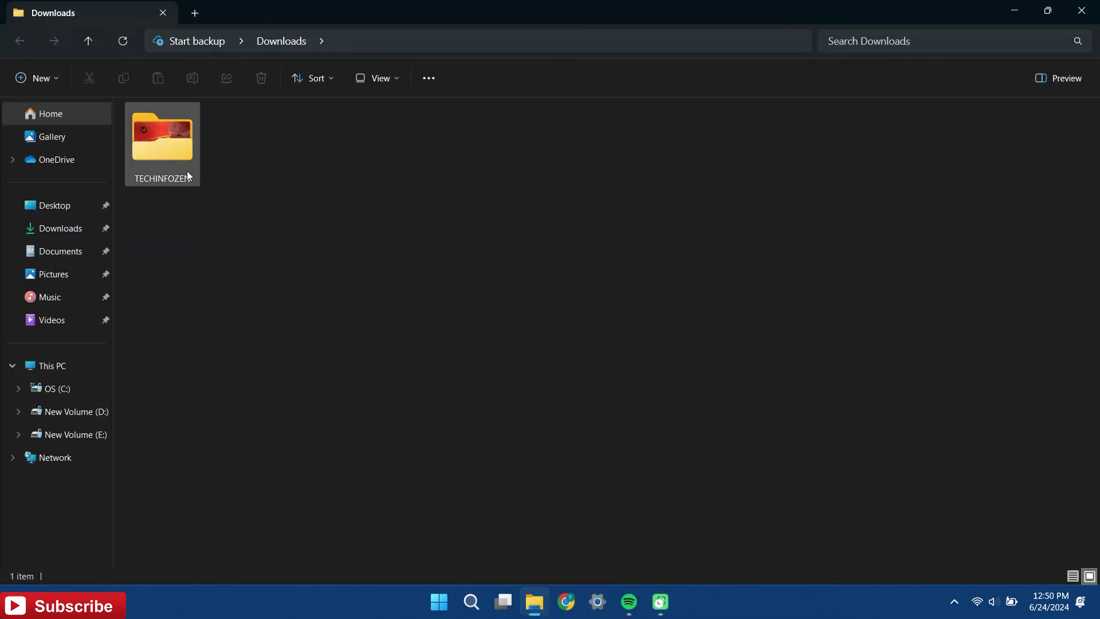
{"action": "double_click", "coordinate": [167, 147]}
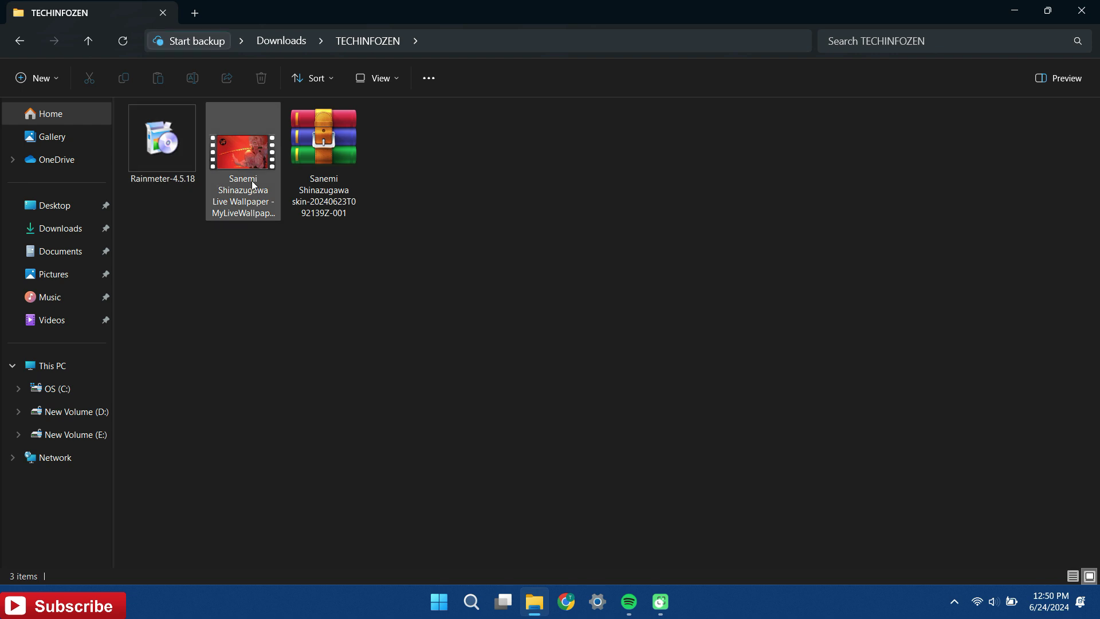
{"action": "right_click", "coordinate": [307, 155]}
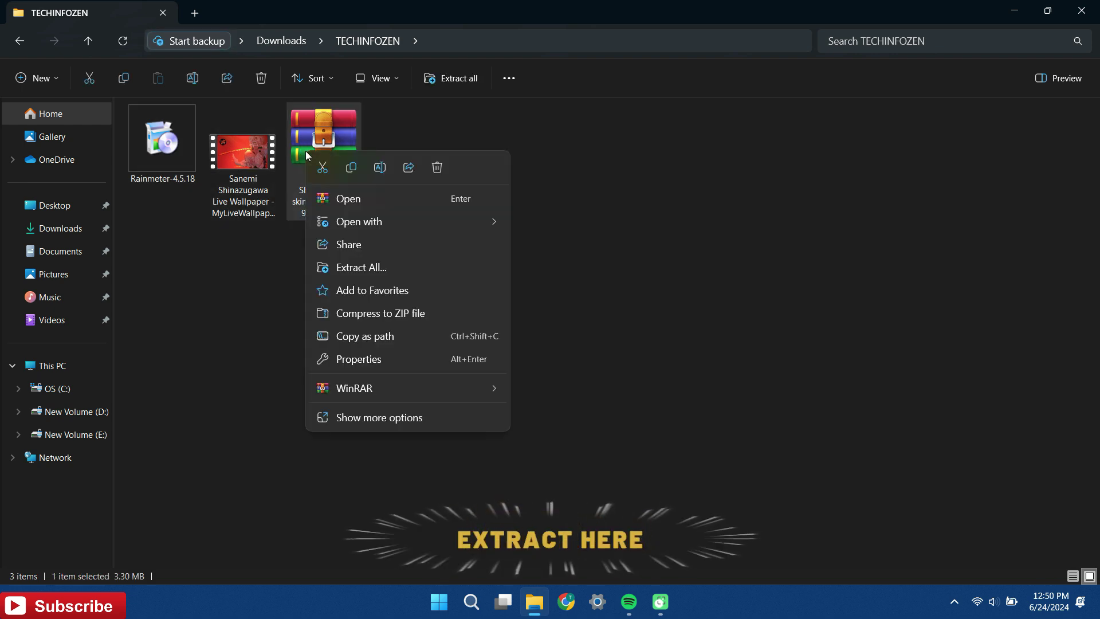
{"action": "mouse_move", "coordinate": [421, 381]}
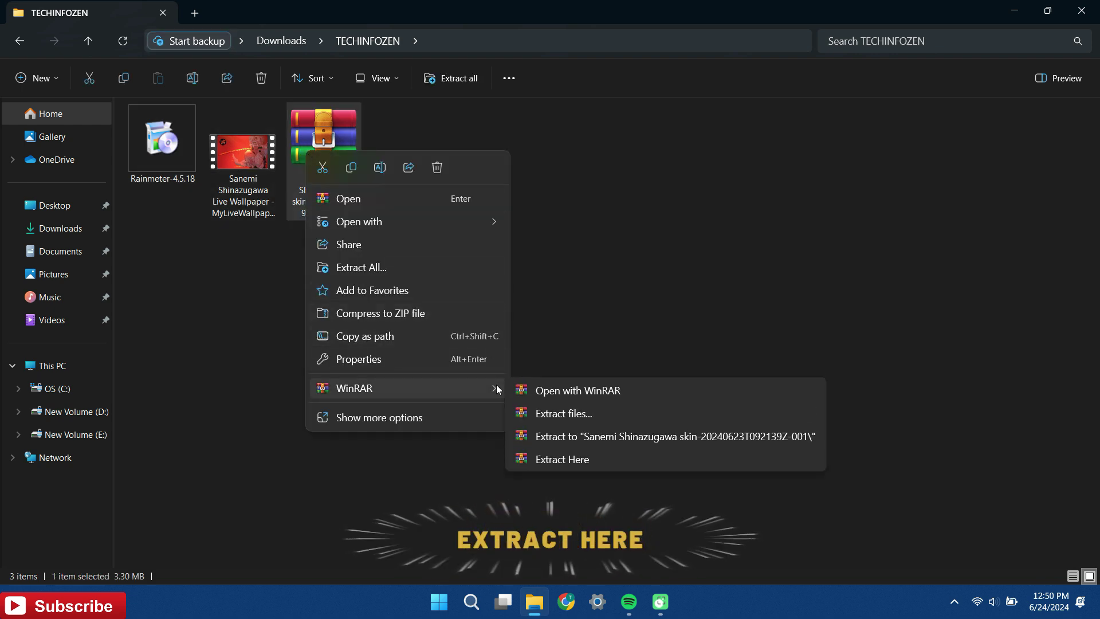
{"action": "left_click", "coordinate": [552, 459]}
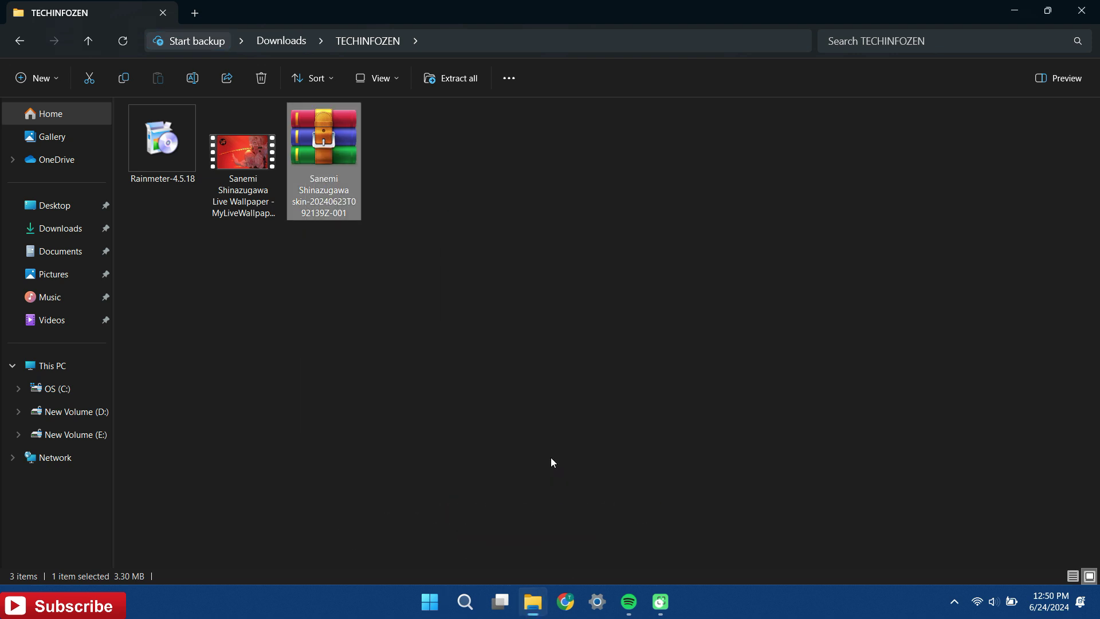
Step: Install Rainmeter-4.5.18 as administrator in English with the standard installation, and run it on finishing
{"action": "right_click", "coordinate": [154, 153]}
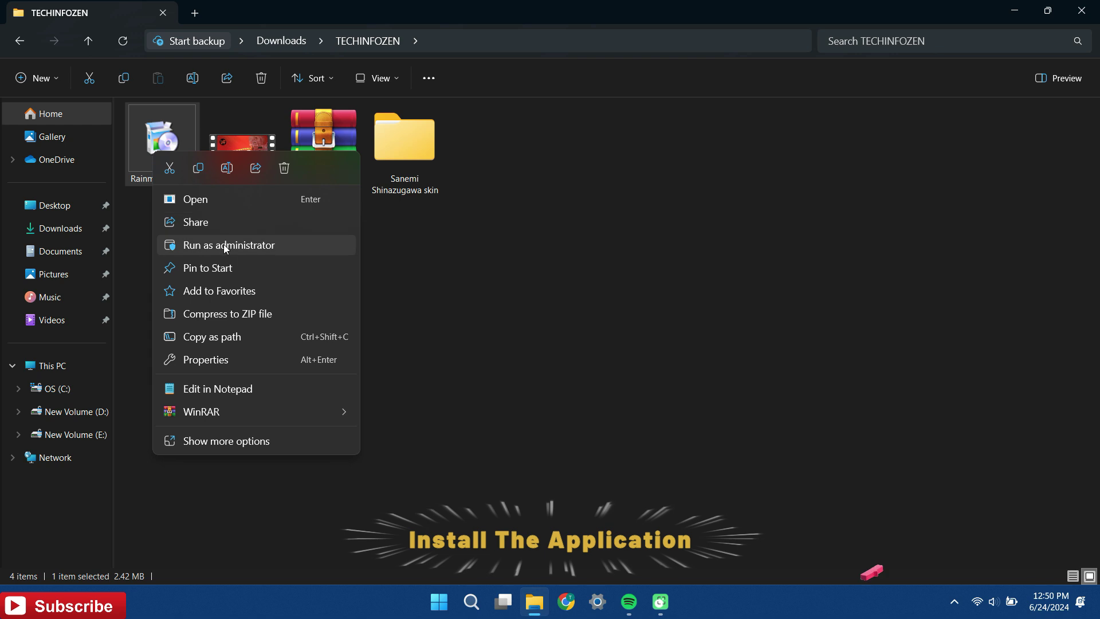
{"action": "left_click", "coordinate": [226, 246]}
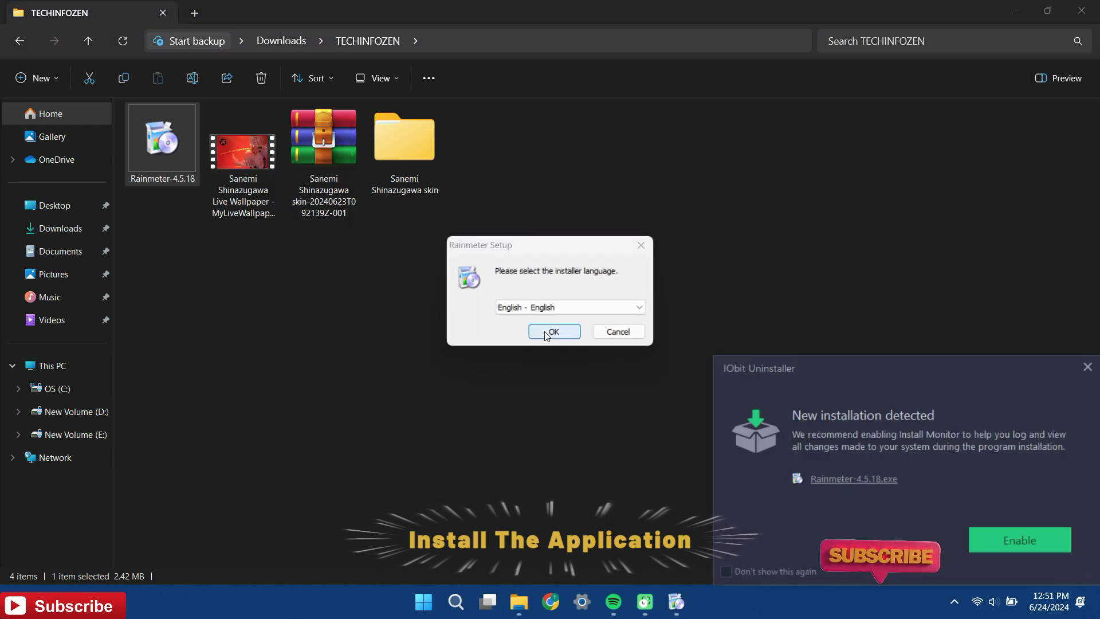
{"action": "left_click", "coordinate": [546, 333]}
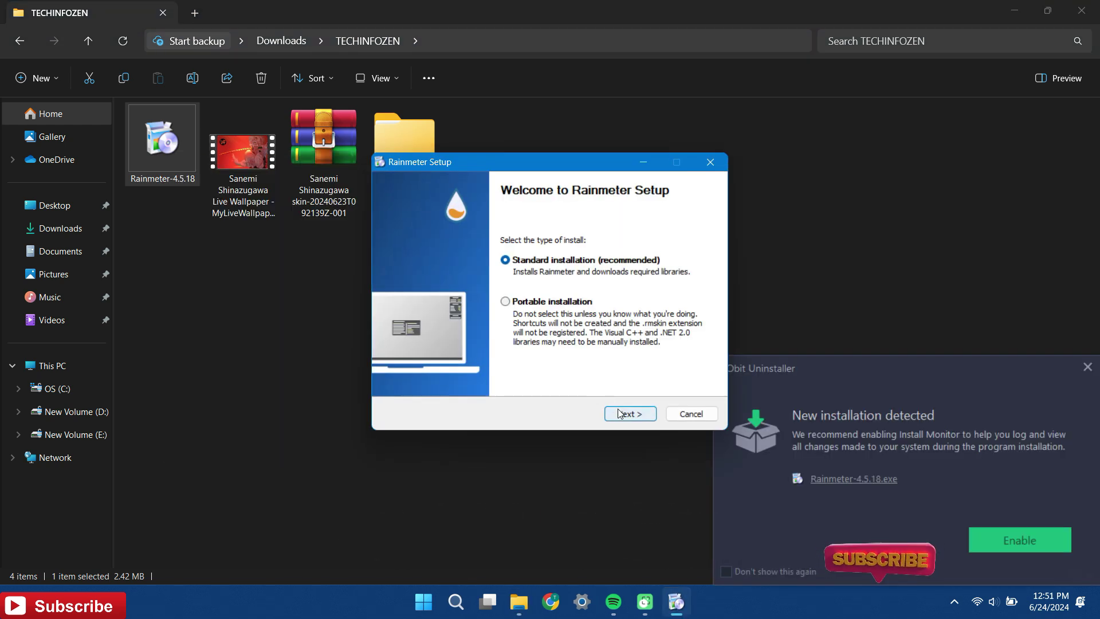
{"action": "left_click", "coordinate": [620, 413]}
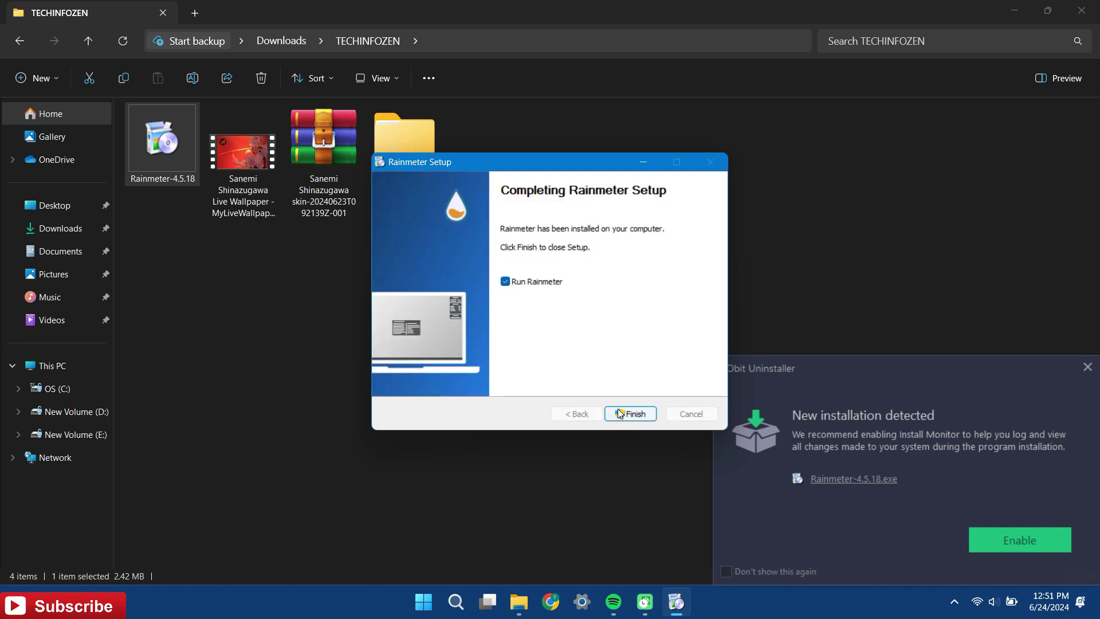
{"action": "left_click", "coordinate": [619, 412]}
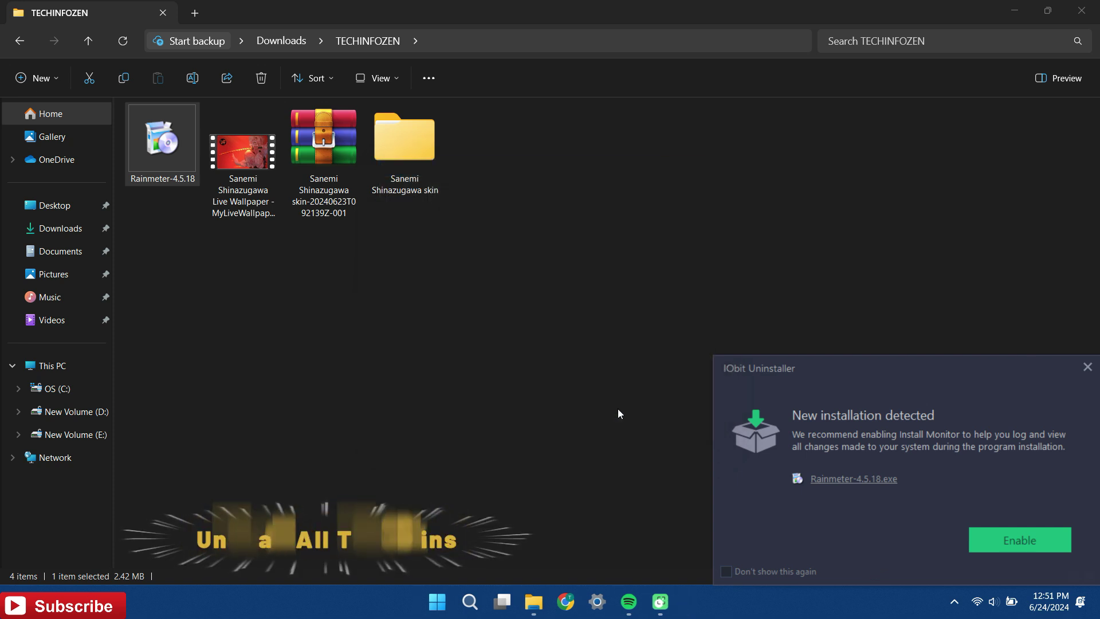
Step: Unload the illustro Welcome skin and dismiss the IObit Uninstaller notification
{"action": "right_click", "coordinate": [608, 397]}
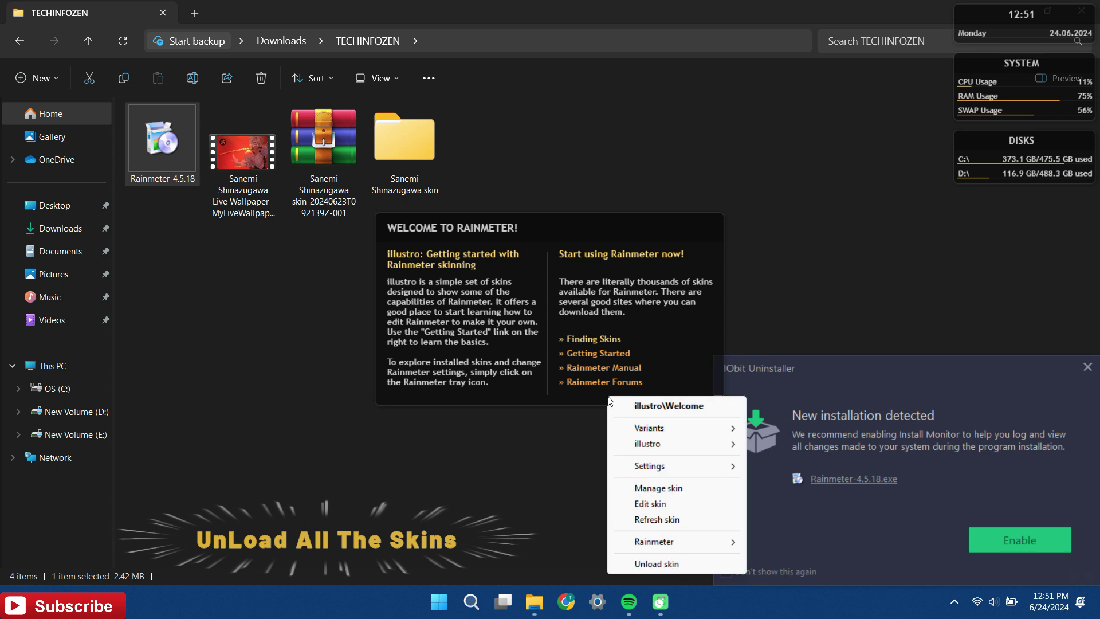
{"action": "left_click", "coordinate": [643, 564]}
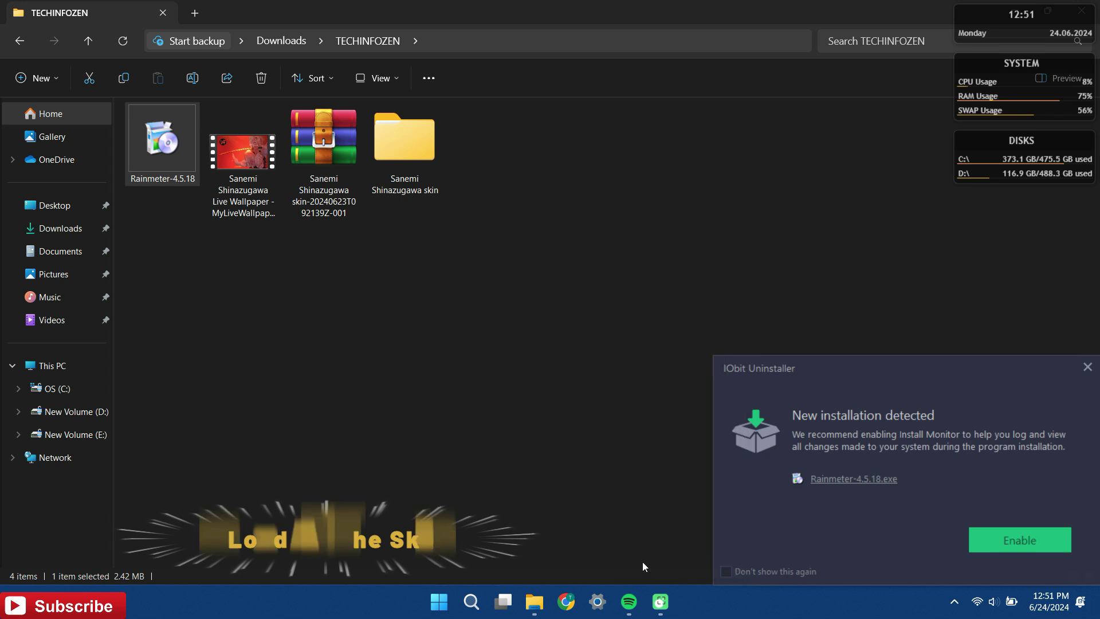
{"action": "left_click", "coordinate": [1085, 367]}
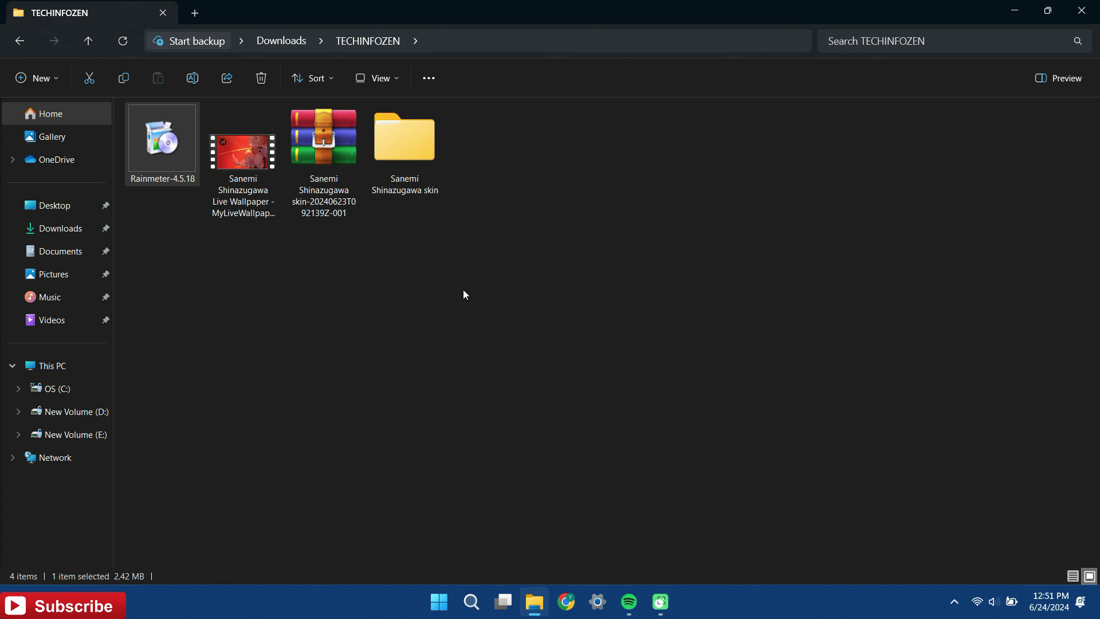
Step: Copy the Gravo, Harmony, Spider-Man-Rainmeter and VisBubble folders from Sanemi Shinazugawa skin into Documents > Rainmeter > Skins
{"action": "double_click", "coordinate": [403, 172]}
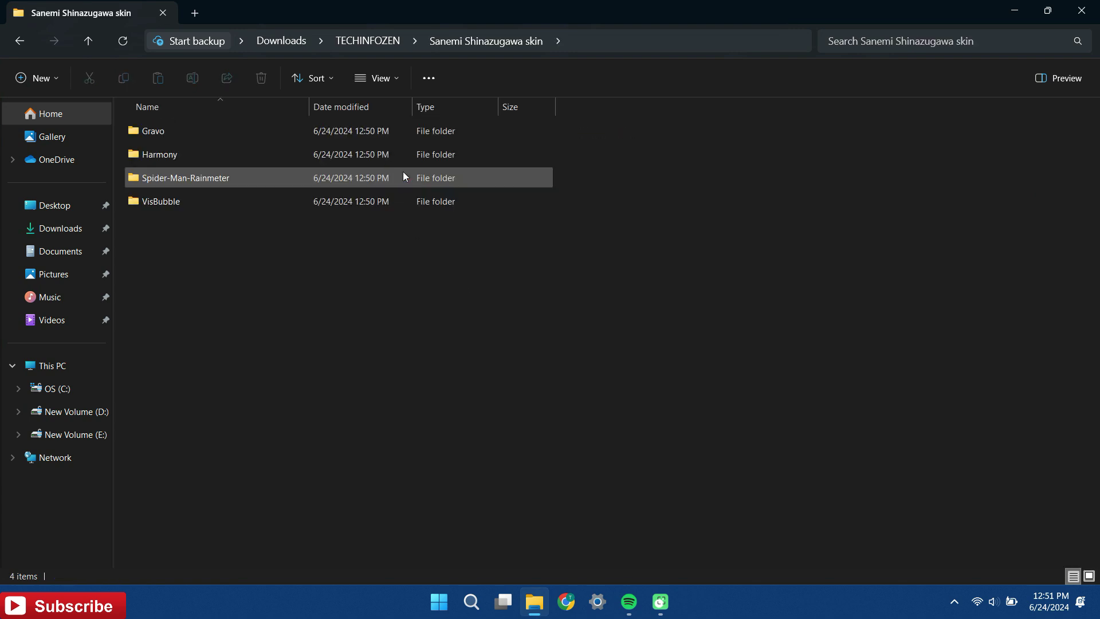
{"action": "left_click_drag", "start_coordinate": [232, 249], "coordinate": [185, 137]}
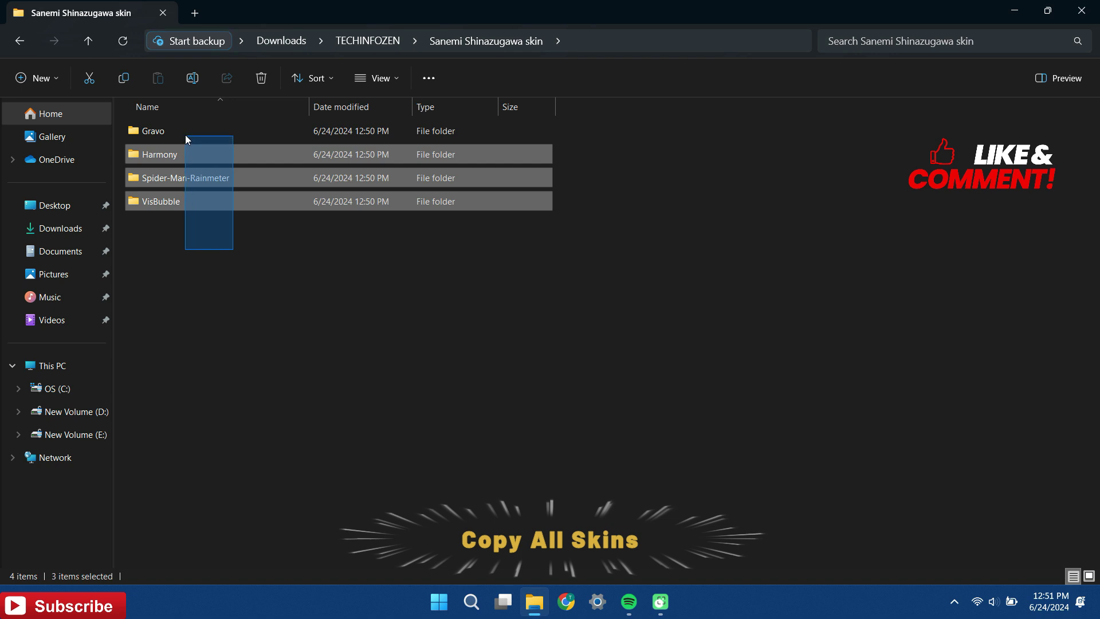
{"action": "right_click", "coordinate": [182, 124]}
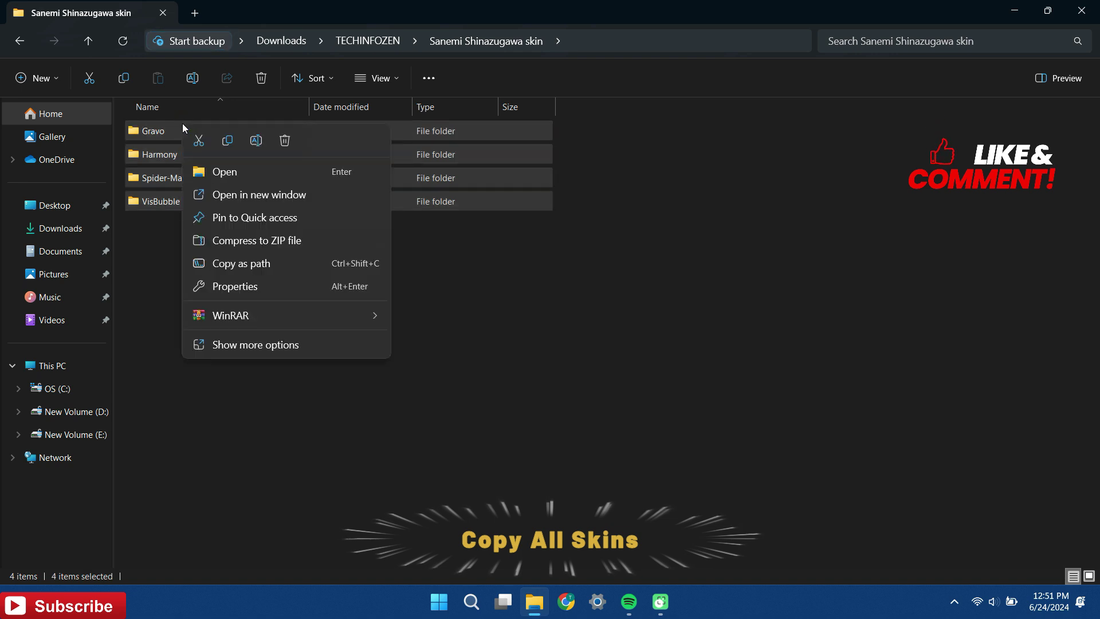
{"action": "left_click", "coordinate": [273, 342]}
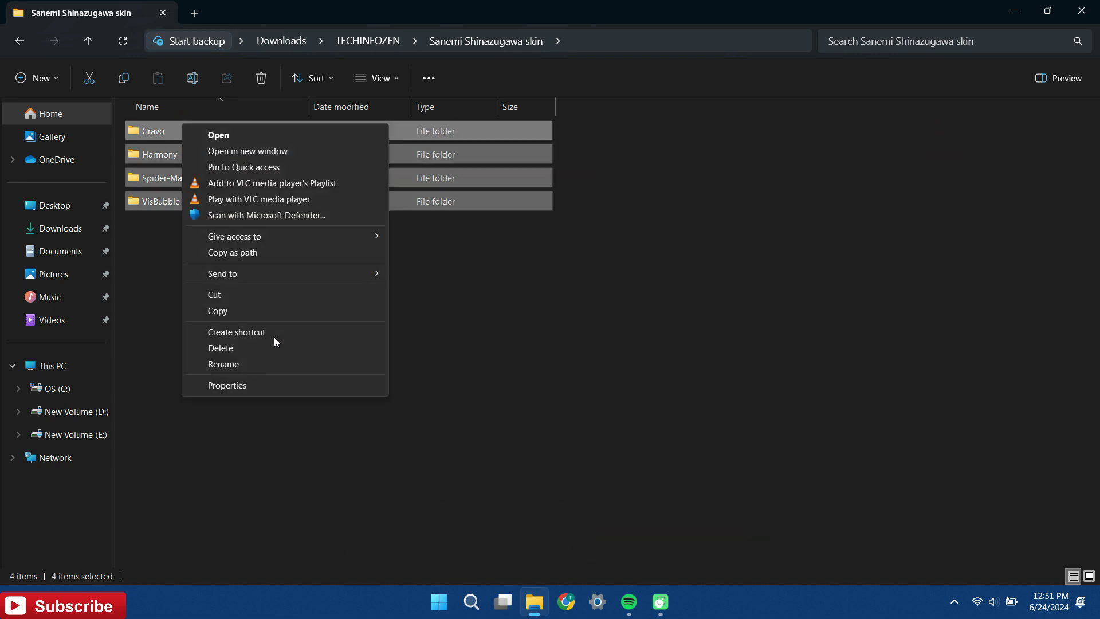
{"action": "left_click", "coordinate": [255, 314]}
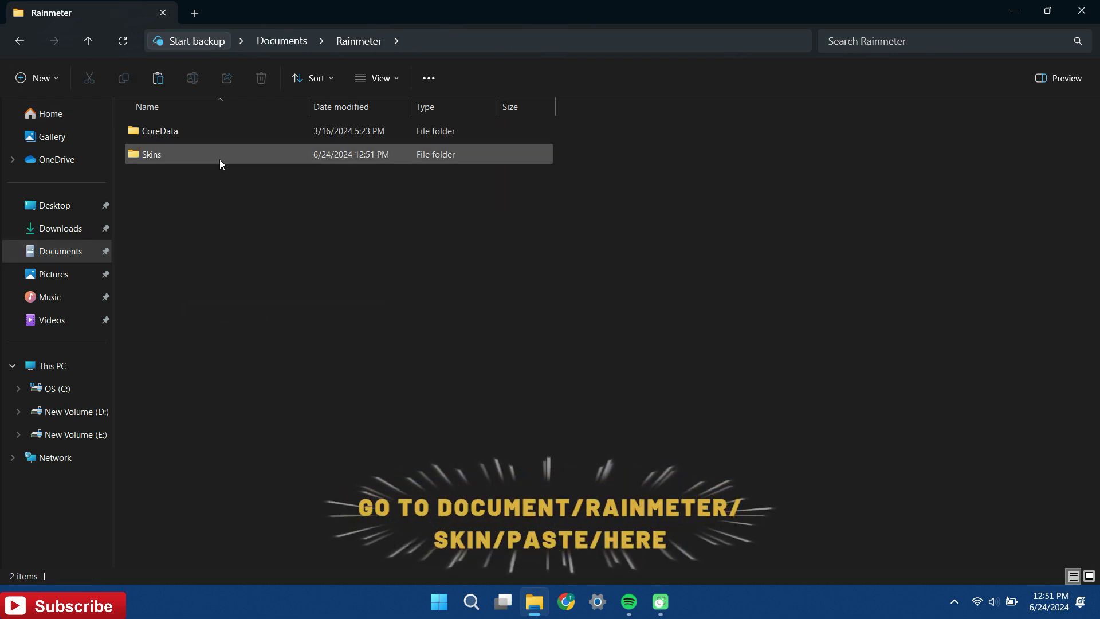
{"action": "double_click", "coordinate": [219, 160]}
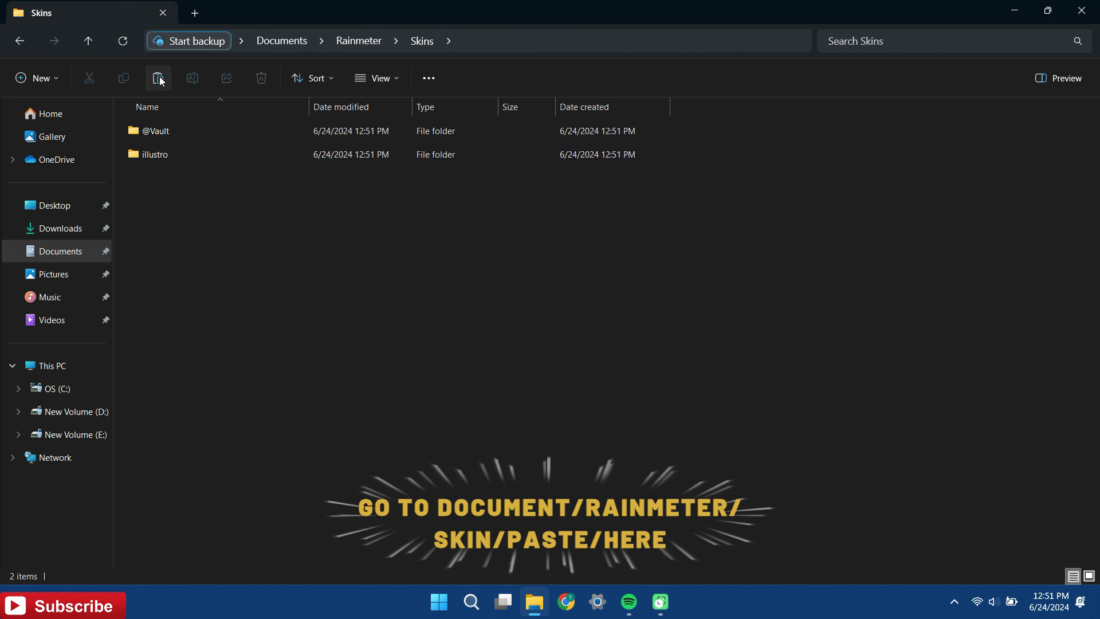
{"action": "right_click", "coordinate": [190, 209]}
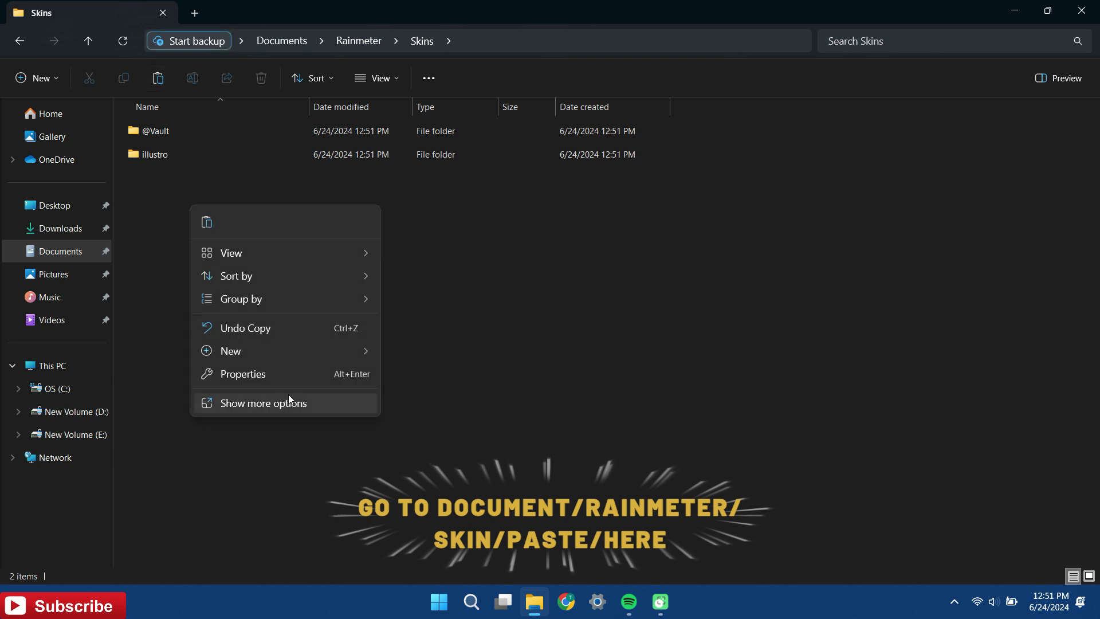
{"action": "left_click", "coordinate": [256, 308]}
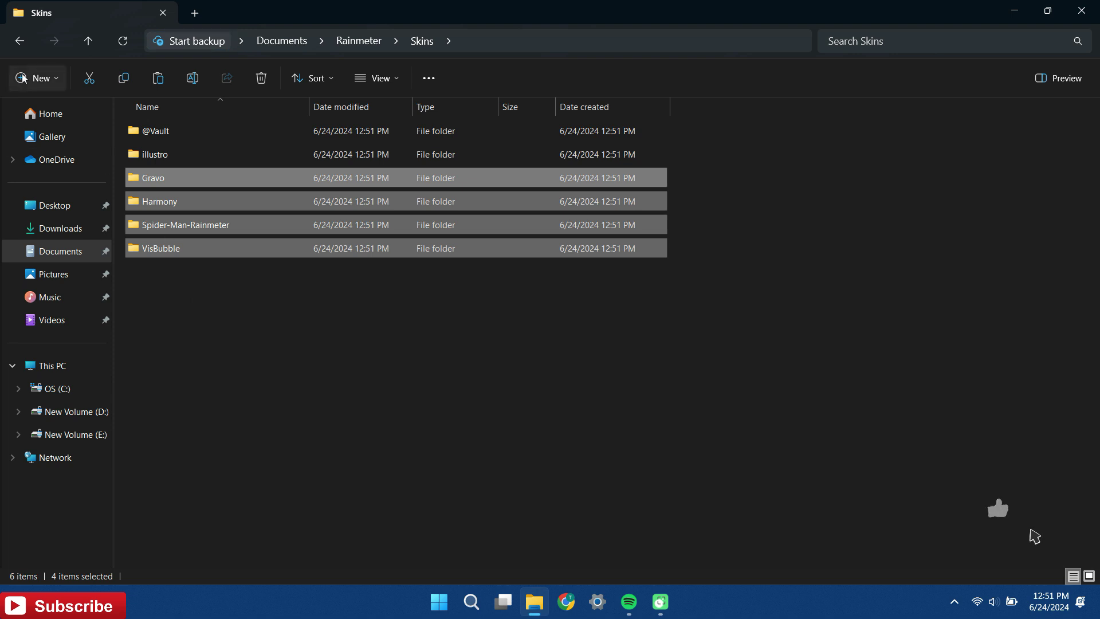
Step: Return to the TECHINFOZEN folder in Downloads
{"action": "left_click", "coordinate": [19, 42]}
{"action": "left_click", "coordinate": [18, 41]}
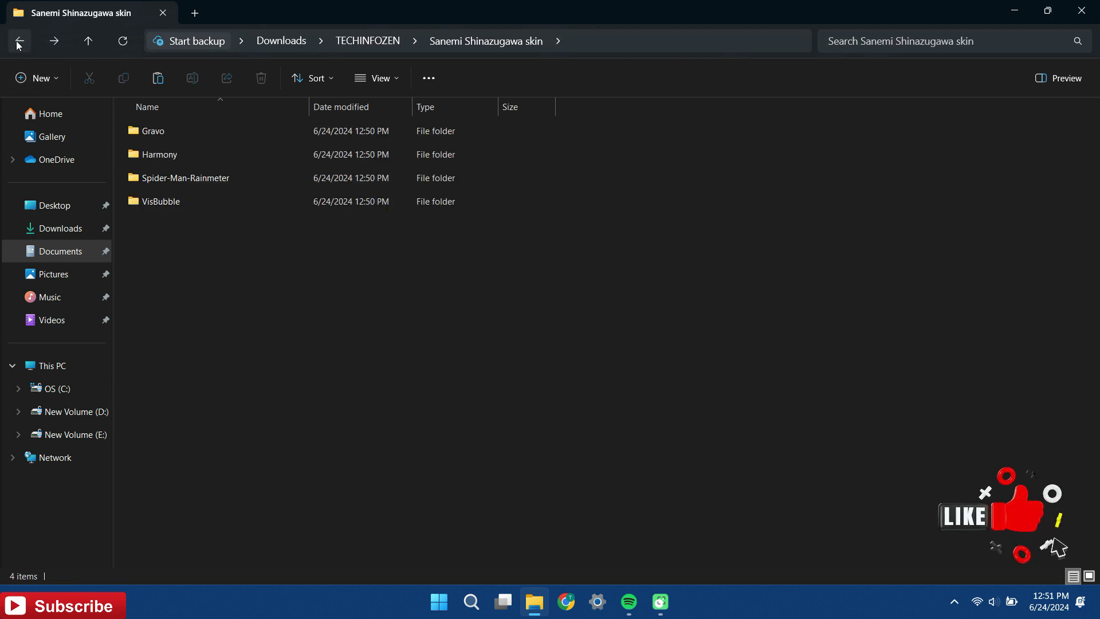
{"action": "left_click", "coordinate": [18, 41]}
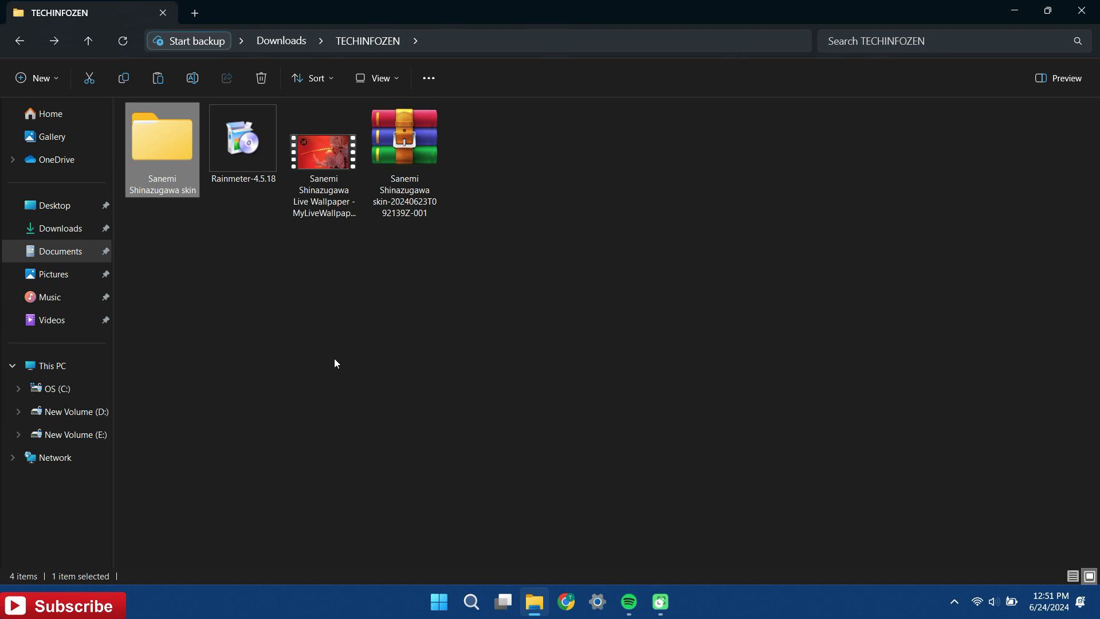
Step: Open Lively Wallpaper and place its window beside the files in the TECHINFOZEN folder
{"action": "key", "text": "super+s"}
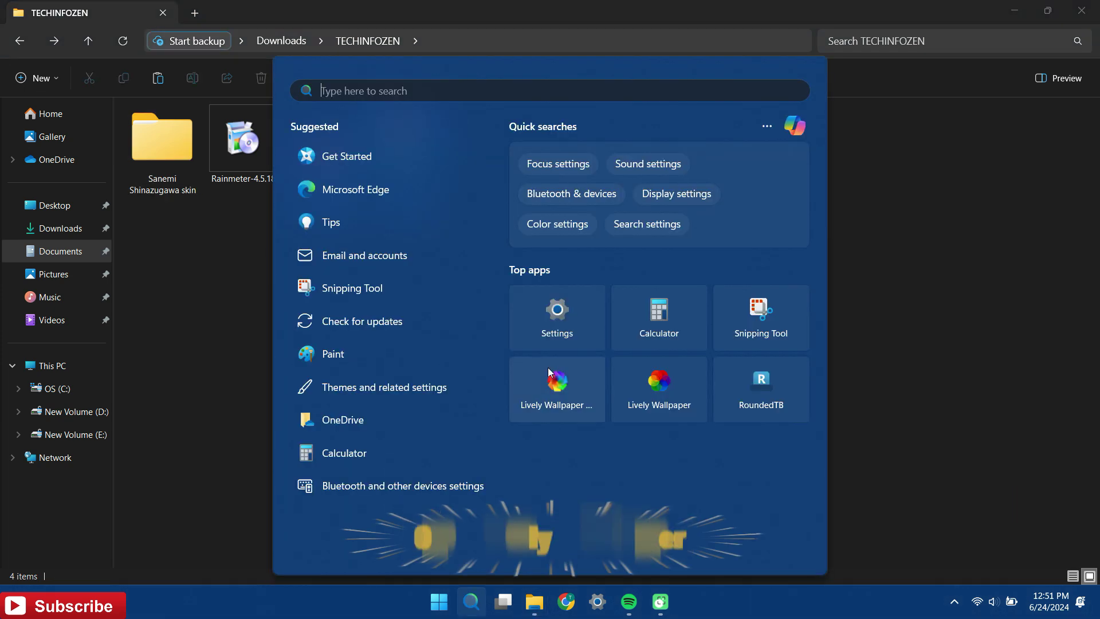
{"action": "left_click", "coordinate": [656, 390]}
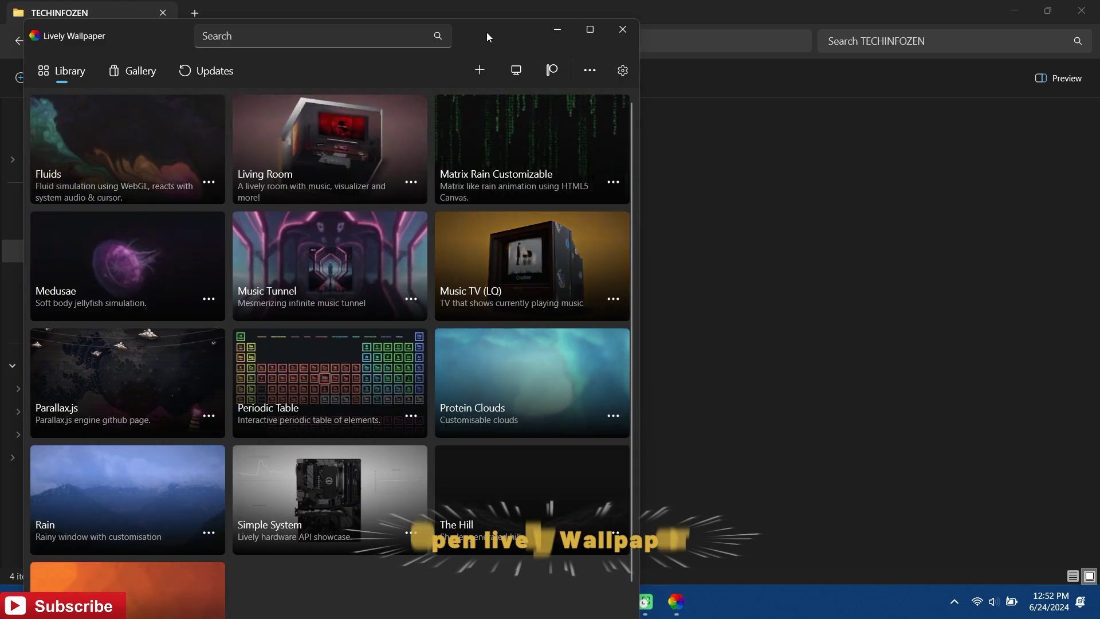
{"action": "left_click", "coordinate": [486, 32]}
{"action": "left_click_drag", "start_coordinate": [486, 32], "coordinate": [934, 26]}
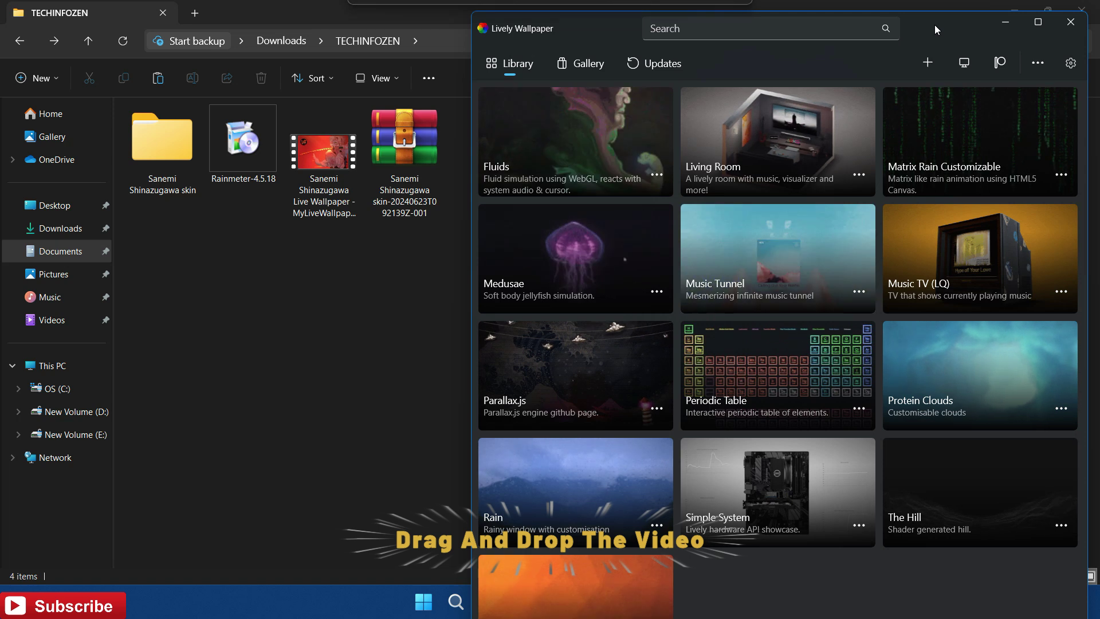
Step: Add the Sanemi Shinazugawa Live Wallpaper video to Lively Wallpaper with a short description and close the open windows
{"action": "left_click_drag", "start_coordinate": [324, 152], "coordinate": [613, 224]}
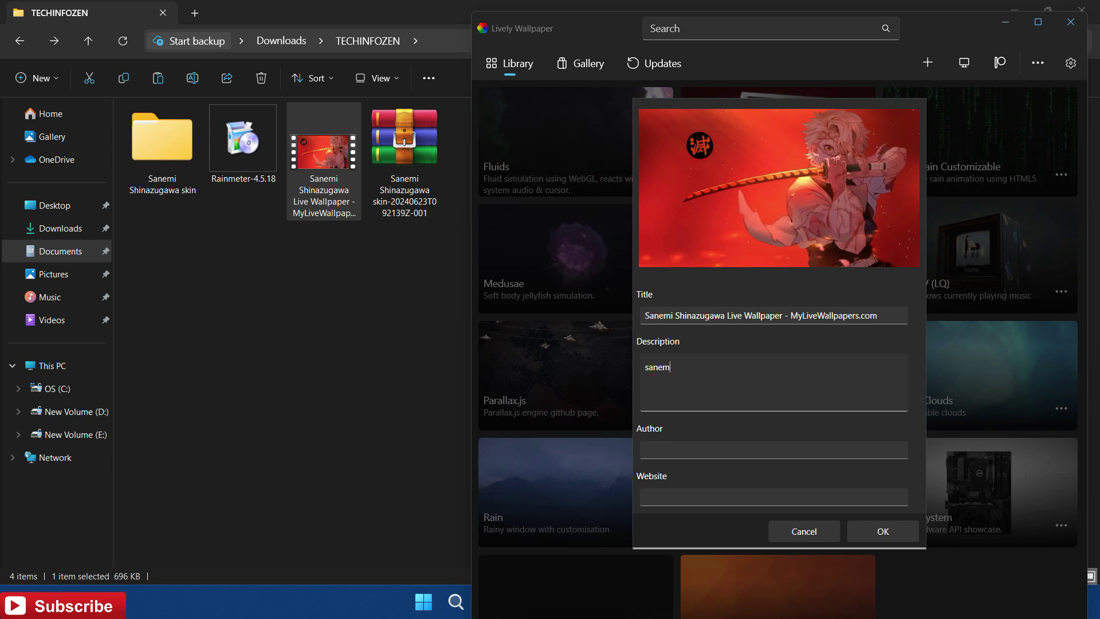
{"action": "left_click", "coordinate": [875, 531]}
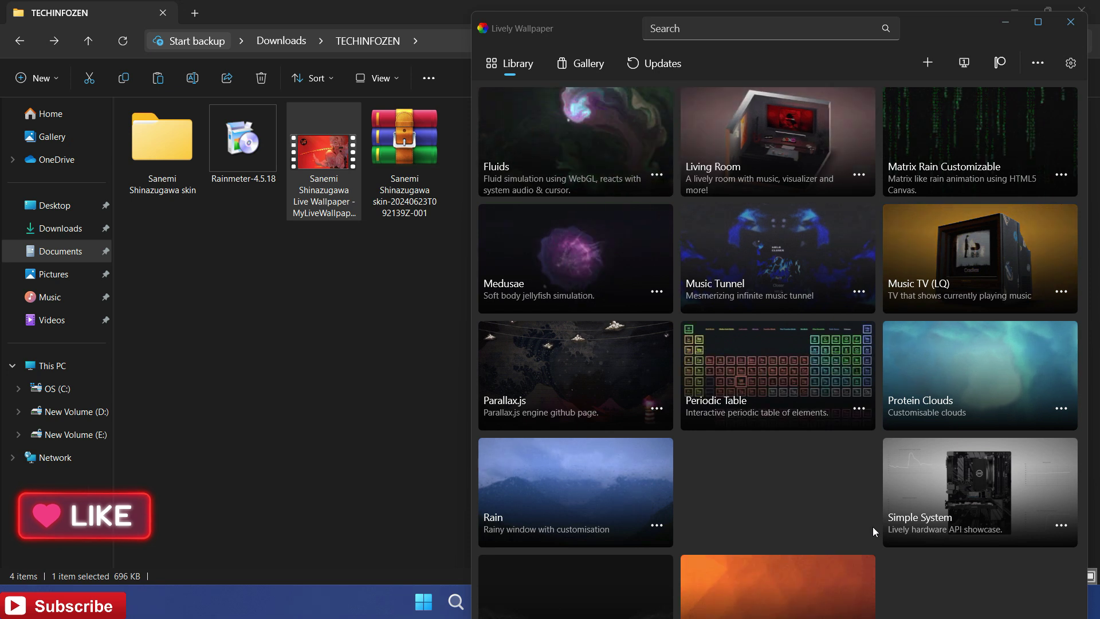
{"action": "left_click", "coordinate": [1071, 22]}
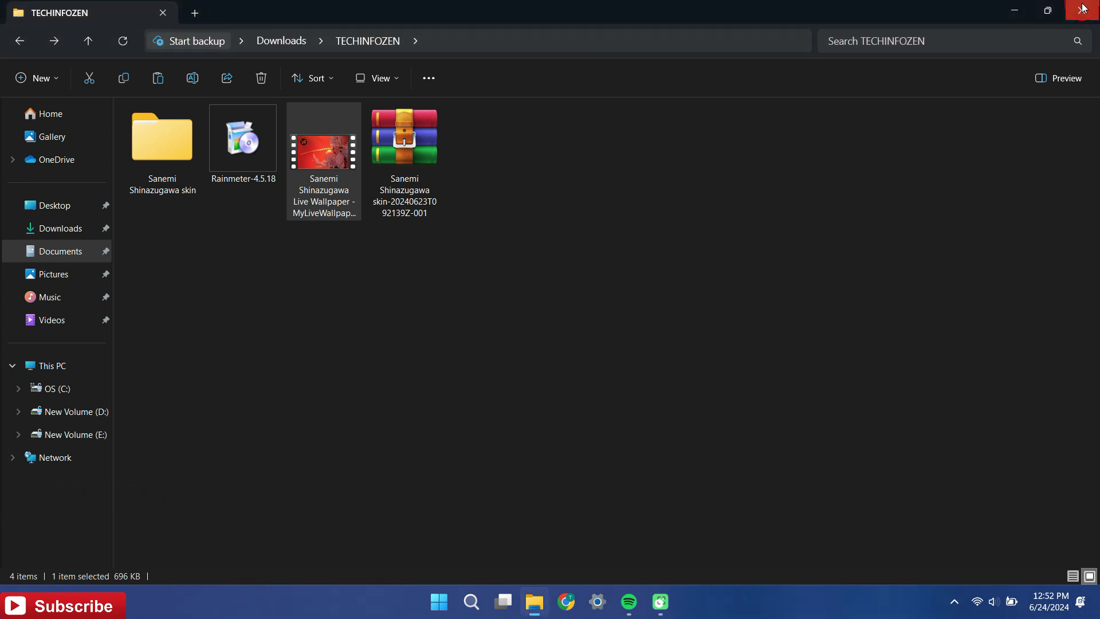
{"action": "left_click", "coordinate": [1083, 8]}
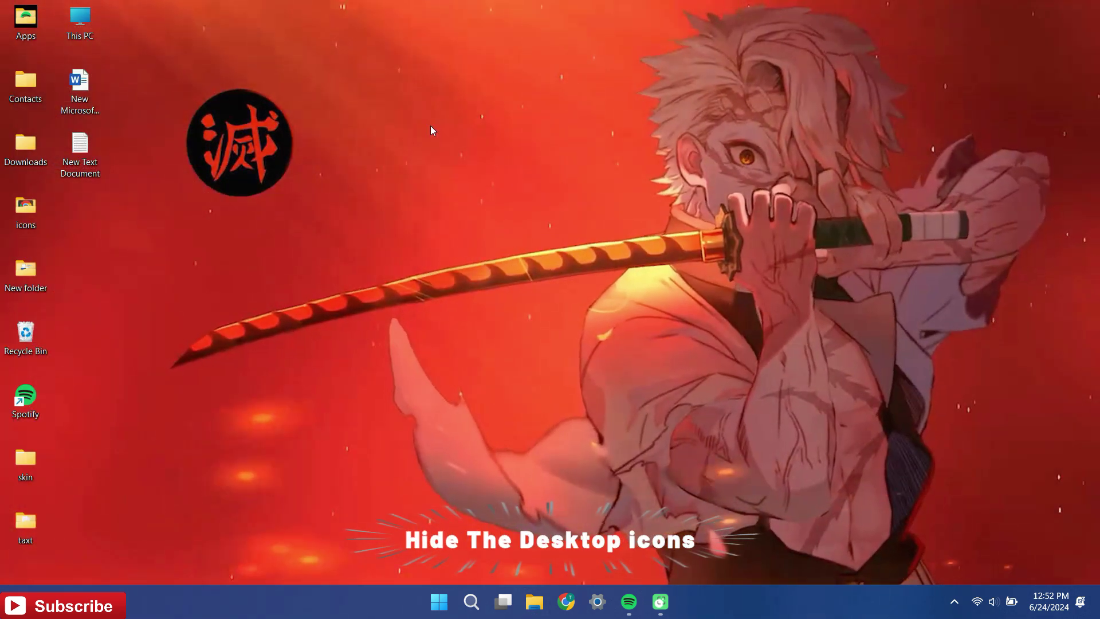
Step: Hide the desktop icons
{"action": "right_click", "coordinate": [407, 173]}
{"action": "mouse_move", "coordinate": [500, 224]}
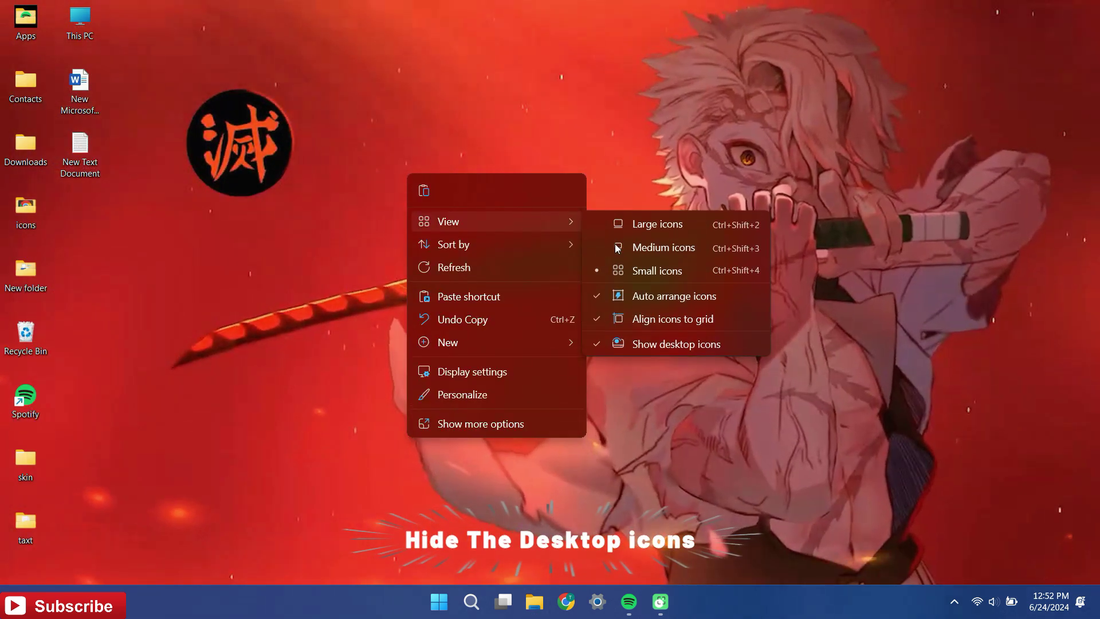
{"action": "left_click", "coordinate": [639, 345]}
Step: Launch Rainmeter, open its management window and refresh all skins
{"action": "key", "text": "super+s"}
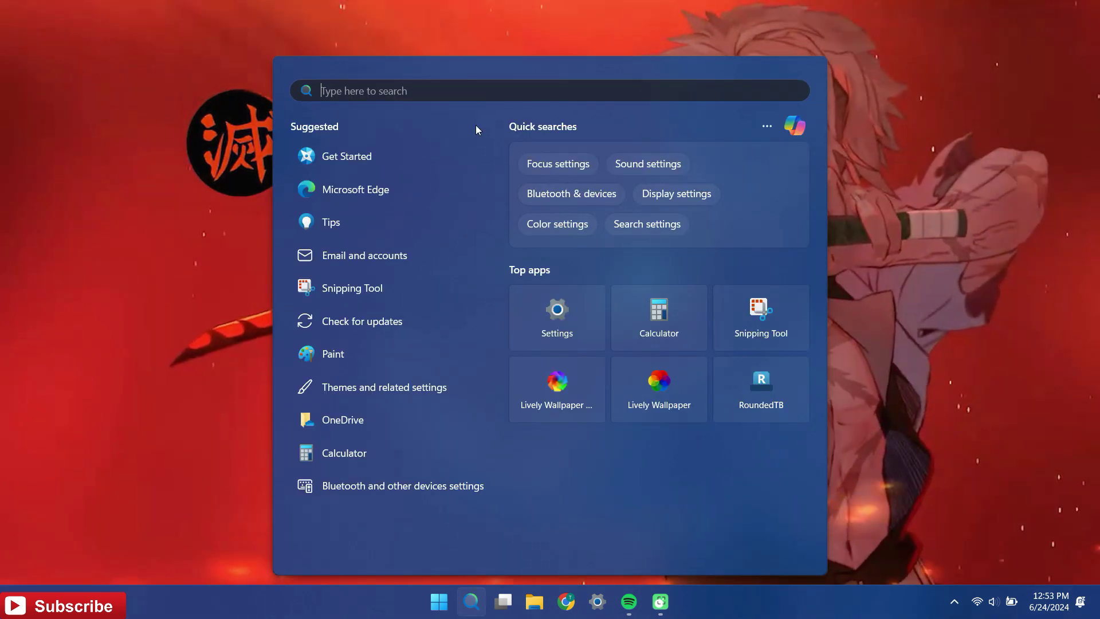
{"action": "type", "text": "r"}
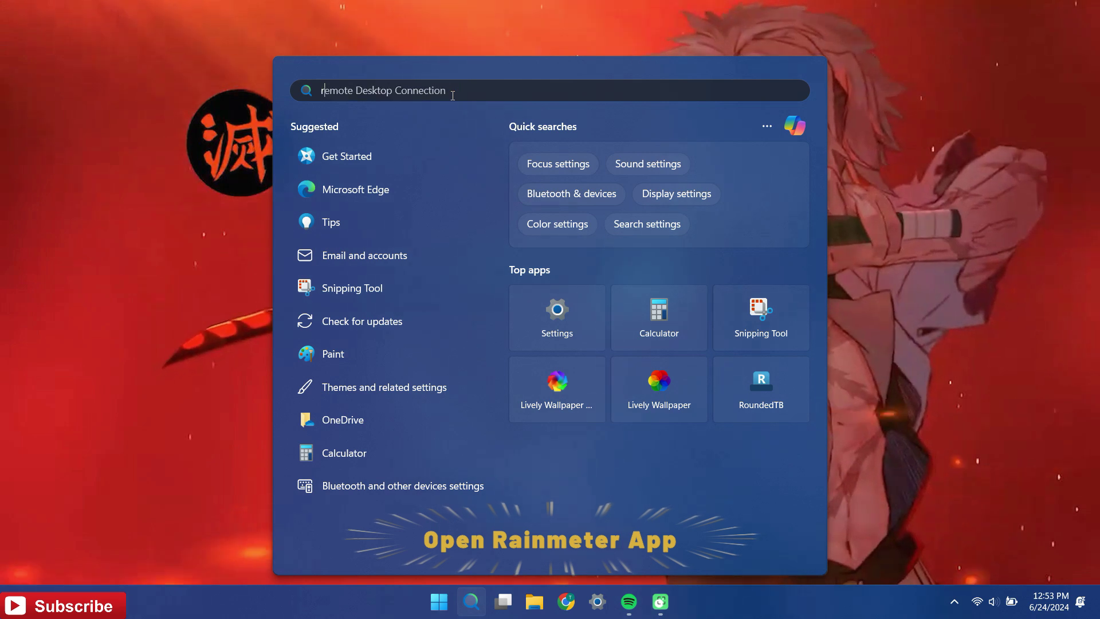
{"action": "type", "text": "a"}
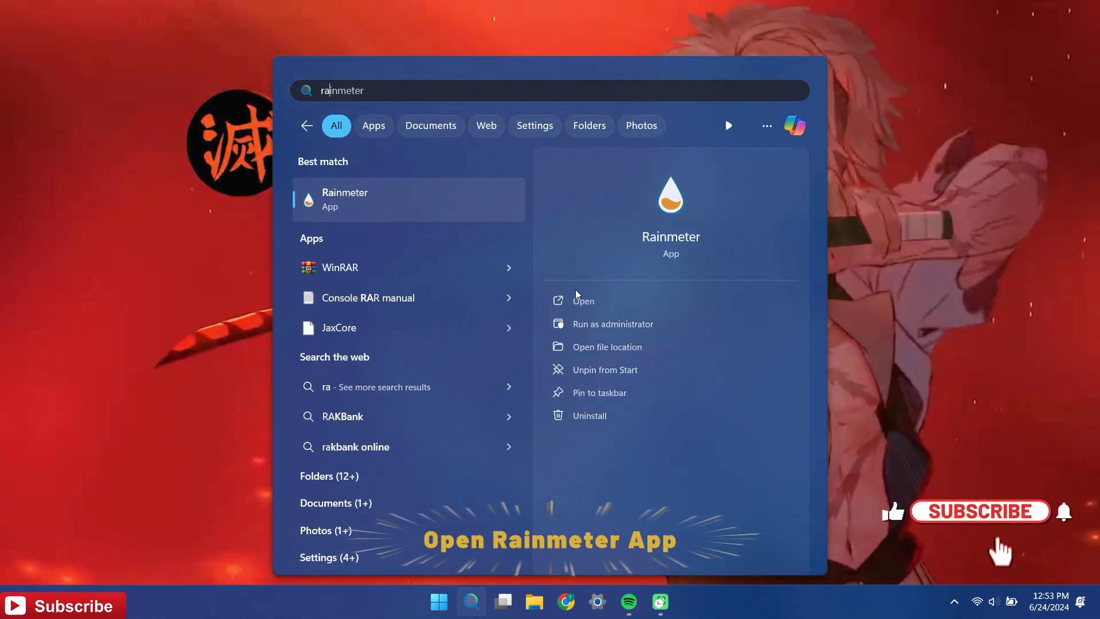
{"action": "left_click", "coordinate": [582, 303]}
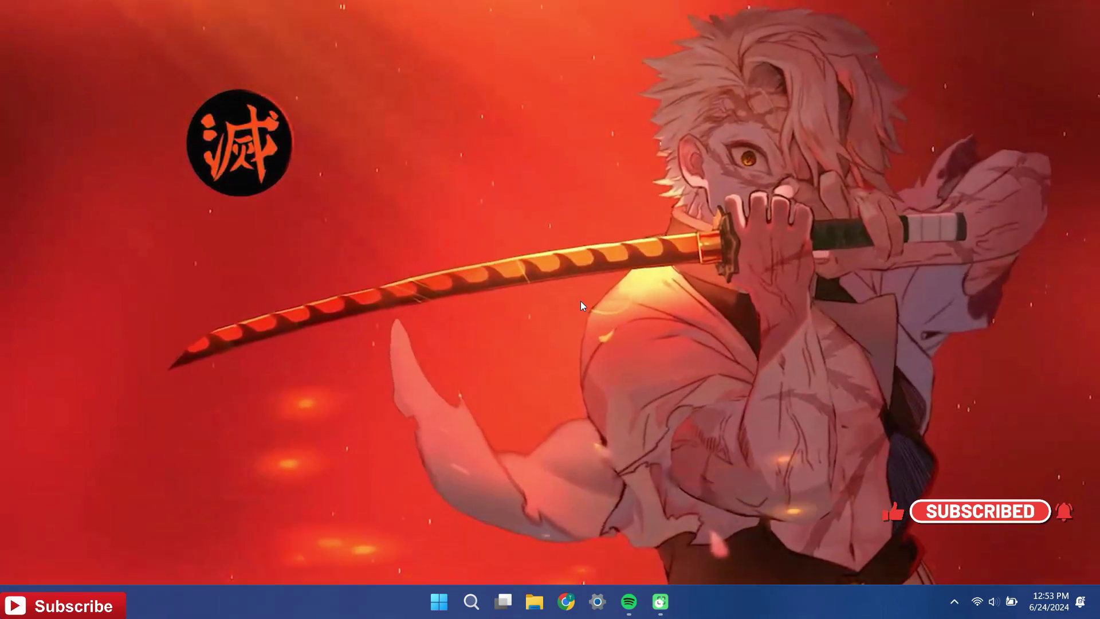
{"action": "left_click", "coordinate": [954, 601]}
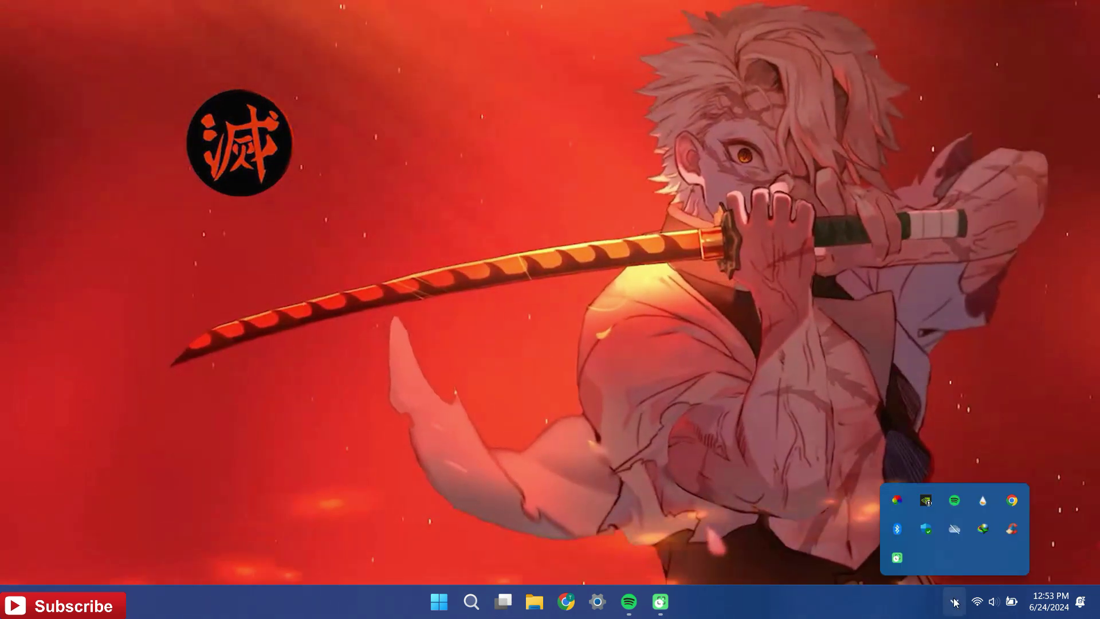
{"action": "left_click", "coordinate": [985, 509]}
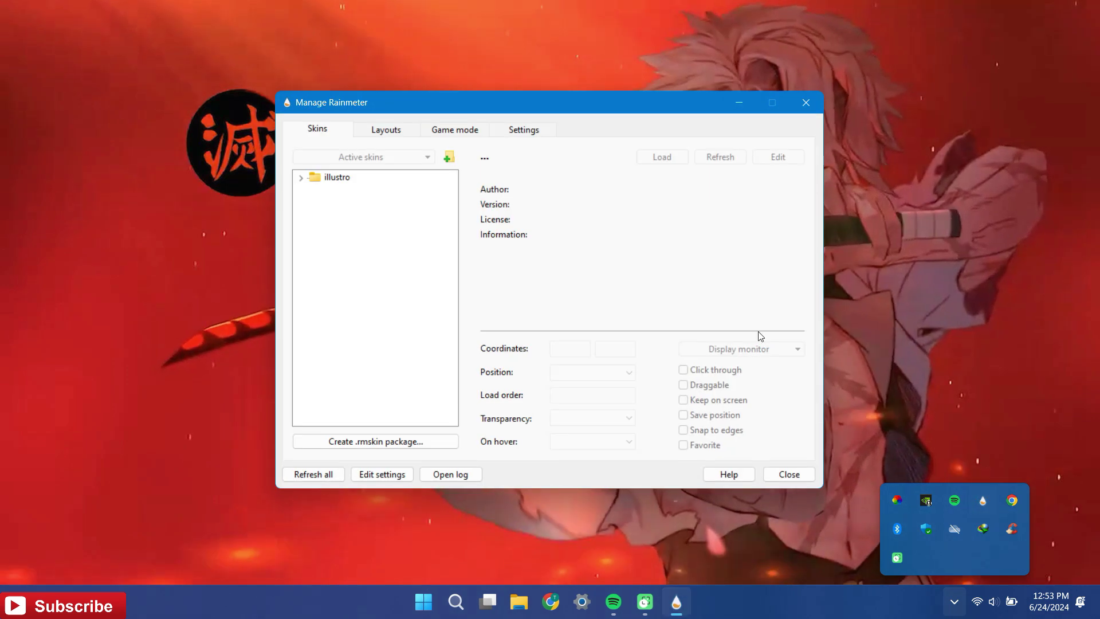
{"action": "left_click", "coordinate": [329, 475]}
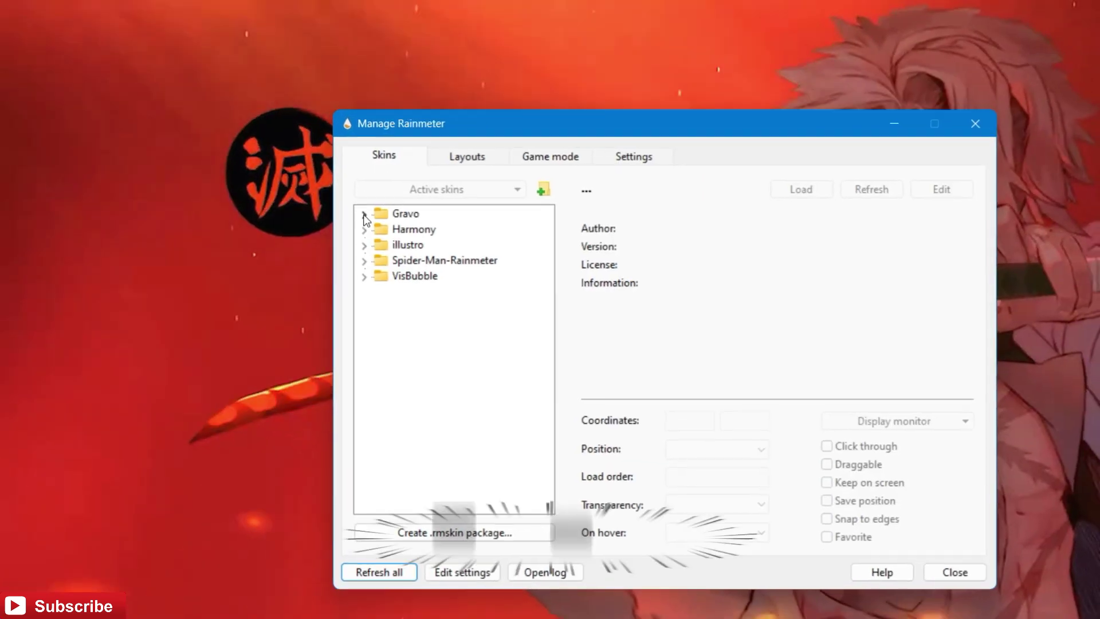
Step: Load the Weekend.ini skin from Gravo > Weekend and collapse the Gravo folder
{"action": "left_click", "coordinate": [364, 214]}
{"action": "left_click", "coordinate": [381, 245]}
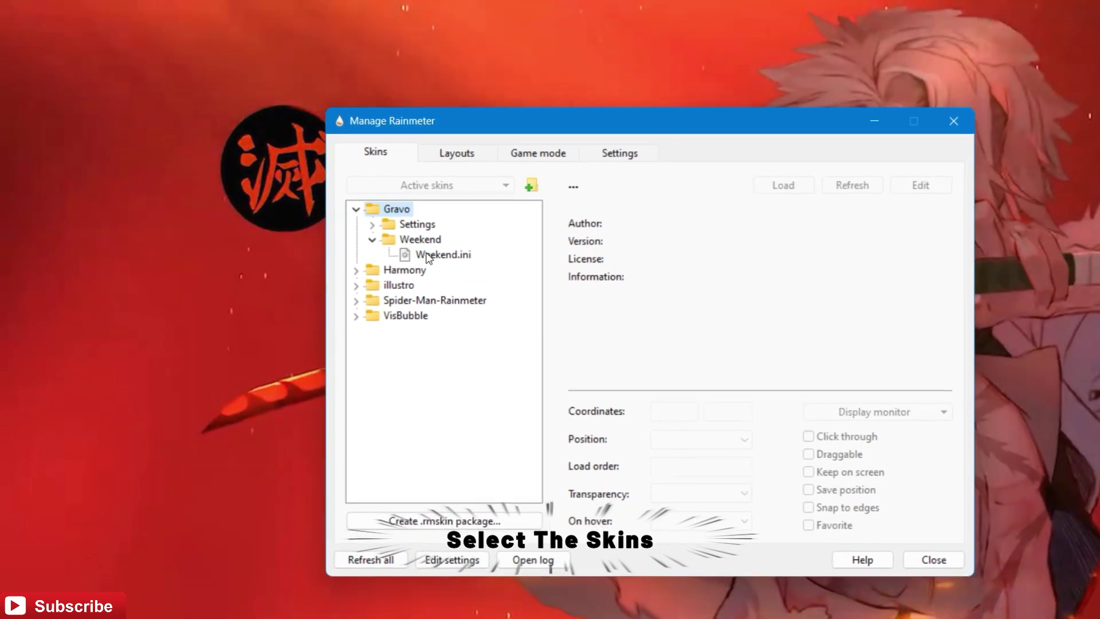
{"action": "left_click", "coordinate": [427, 255]}
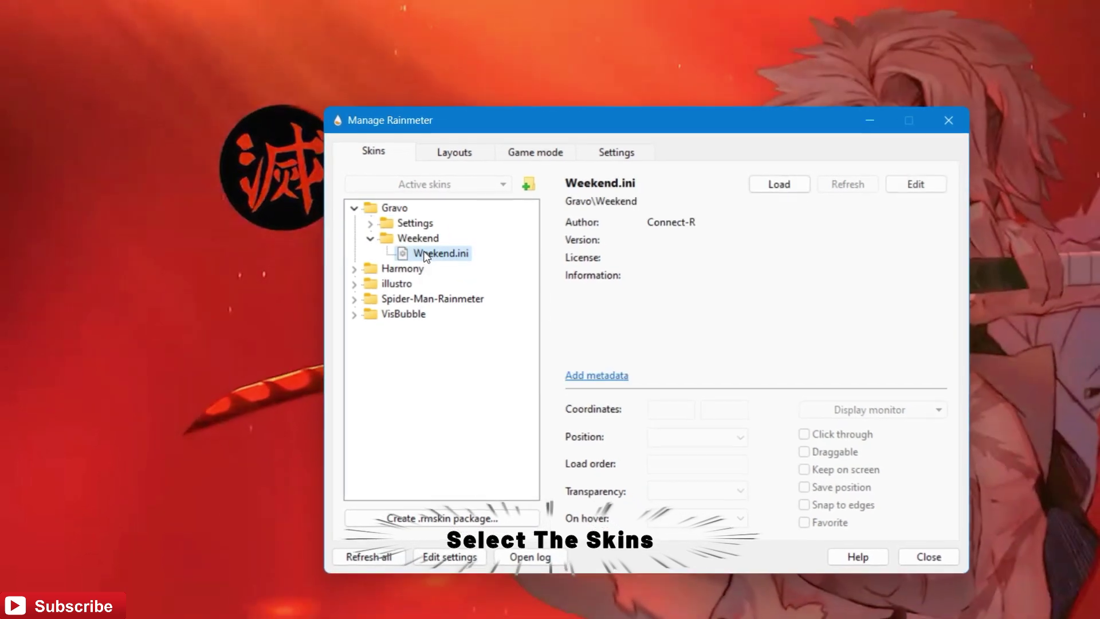
{"action": "right_click", "coordinate": [432, 255]}
{"action": "left_click", "coordinate": [466, 260]}
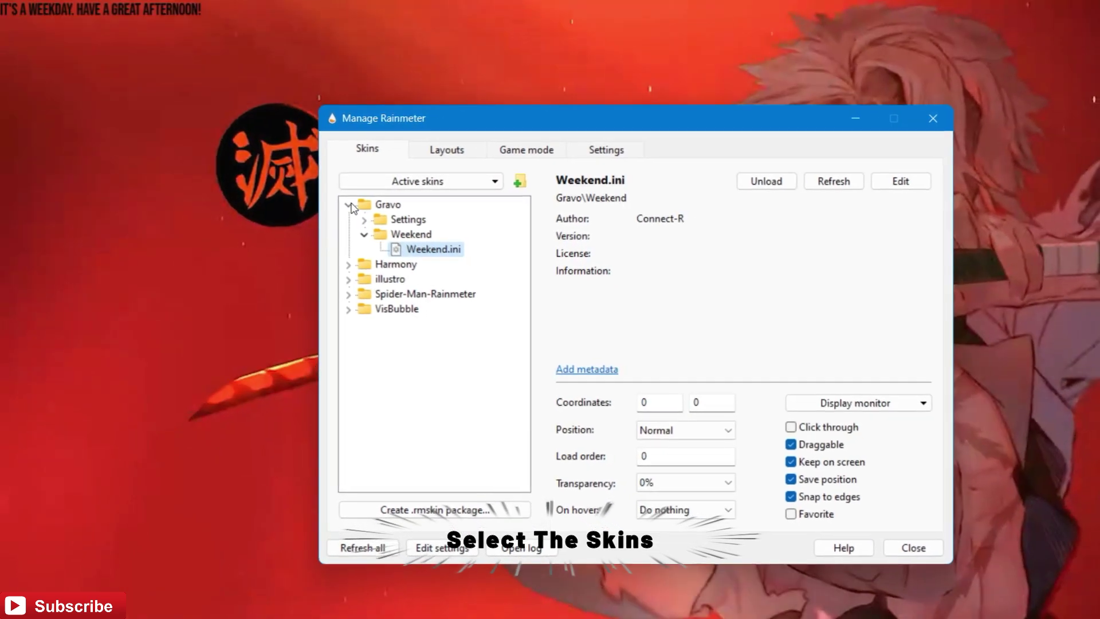
{"action": "left_click", "coordinate": [348, 204]}
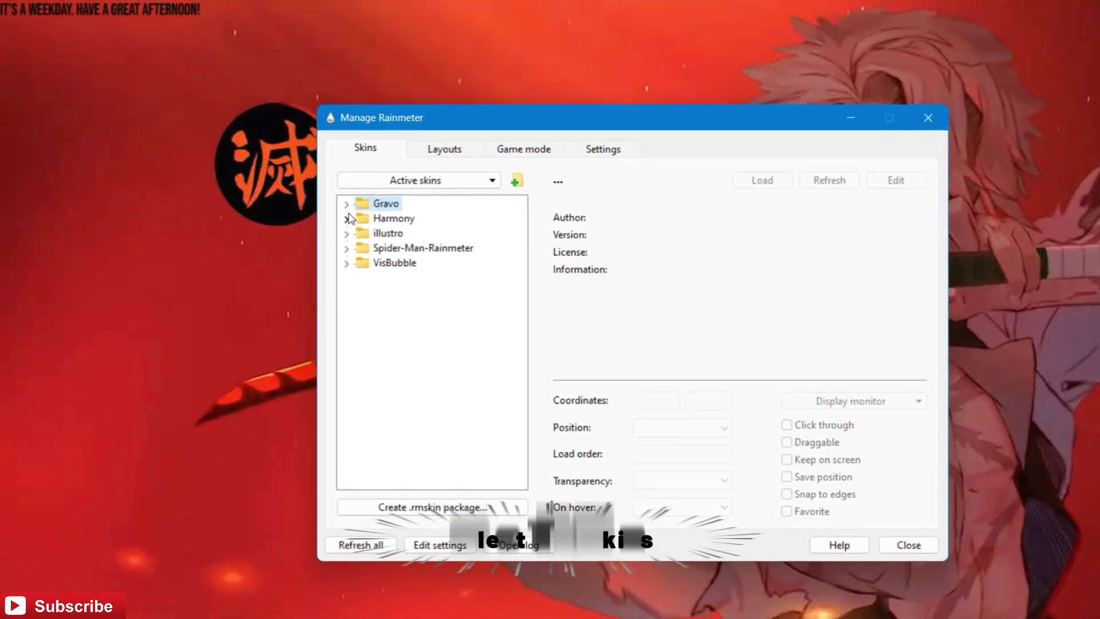
Step: Load the Song Info.ini skin from Harmony > Song Info and collapse the Harmony folder
{"action": "left_click", "coordinate": [348, 219]}
{"action": "left_click", "coordinate": [364, 250]}
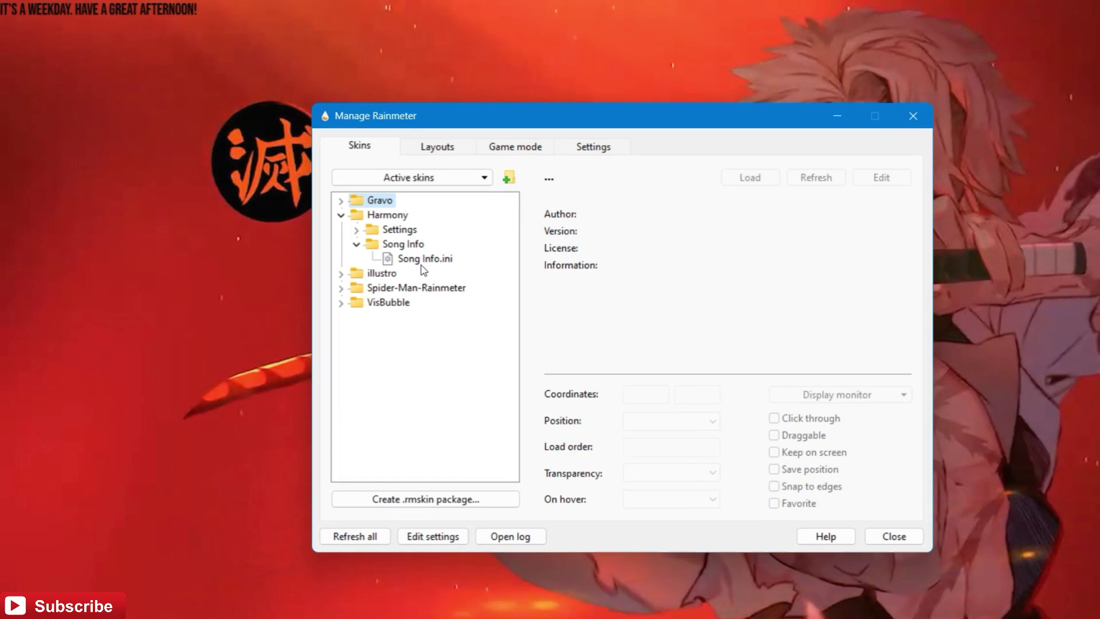
{"action": "left_click", "coordinate": [424, 258]}
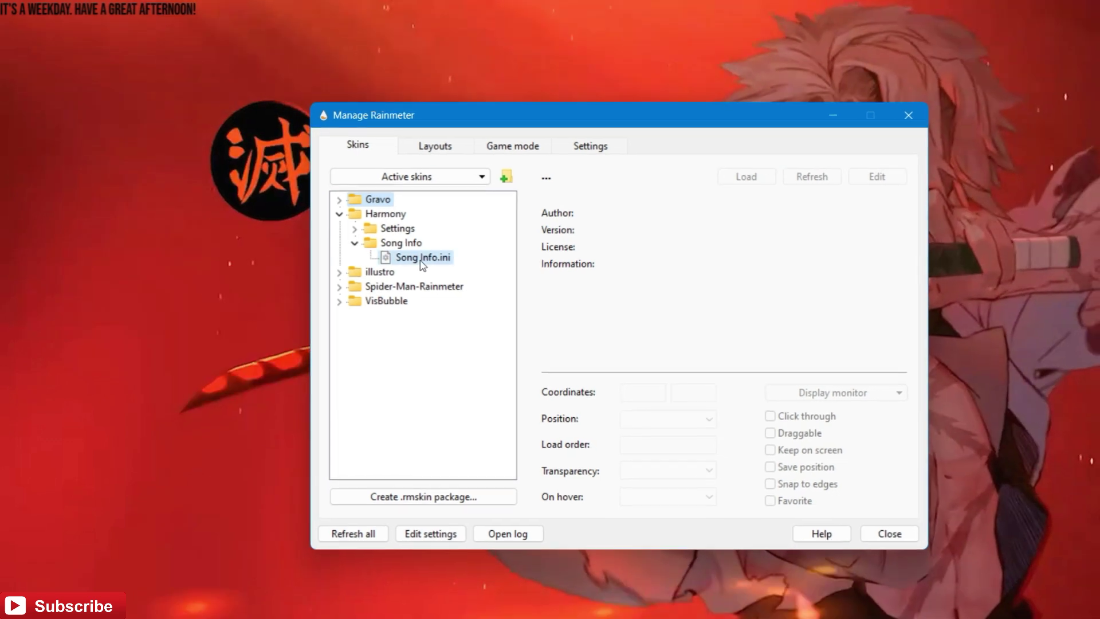
{"action": "right_click", "coordinate": [424, 258]}
{"action": "left_click", "coordinate": [451, 262]}
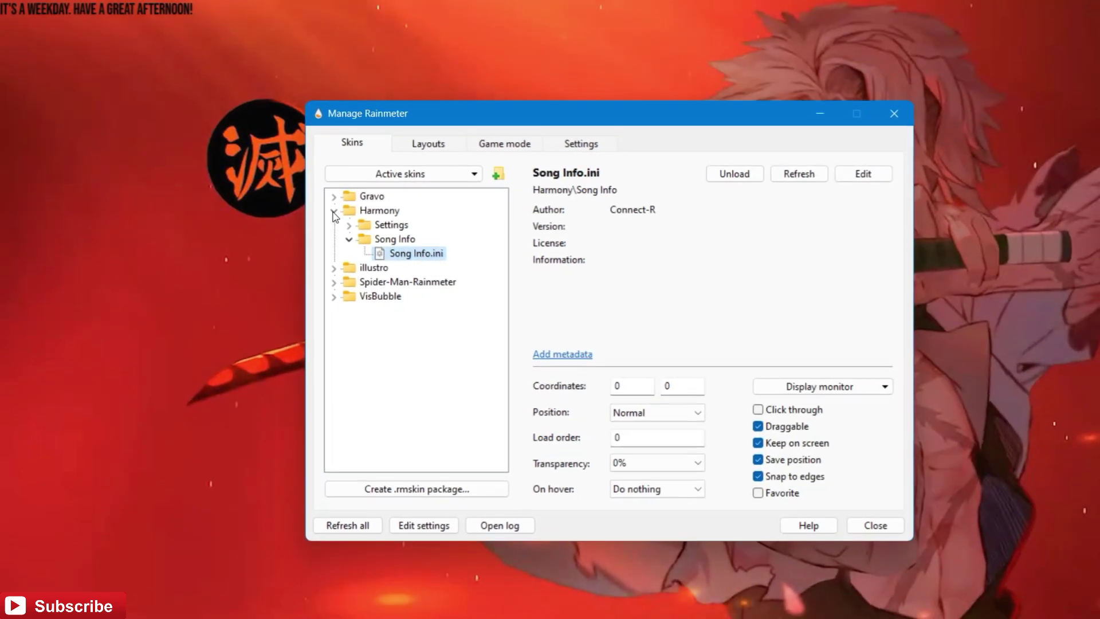
{"action": "left_click", "coordinate": [334, 211]}
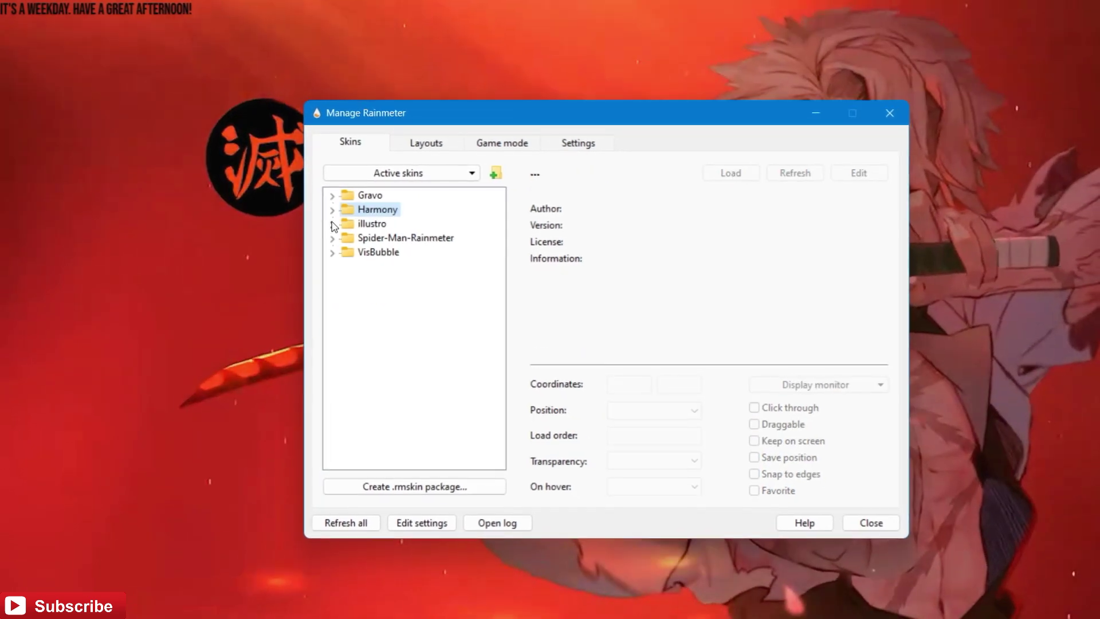
Step: Load the Dock.ini skin from Spider-Man-Rainmeter > Dock
{"action": "left_click", "coordinate": [334, 238]}
{"action": "left_click", "coordinate": [348, 254]}
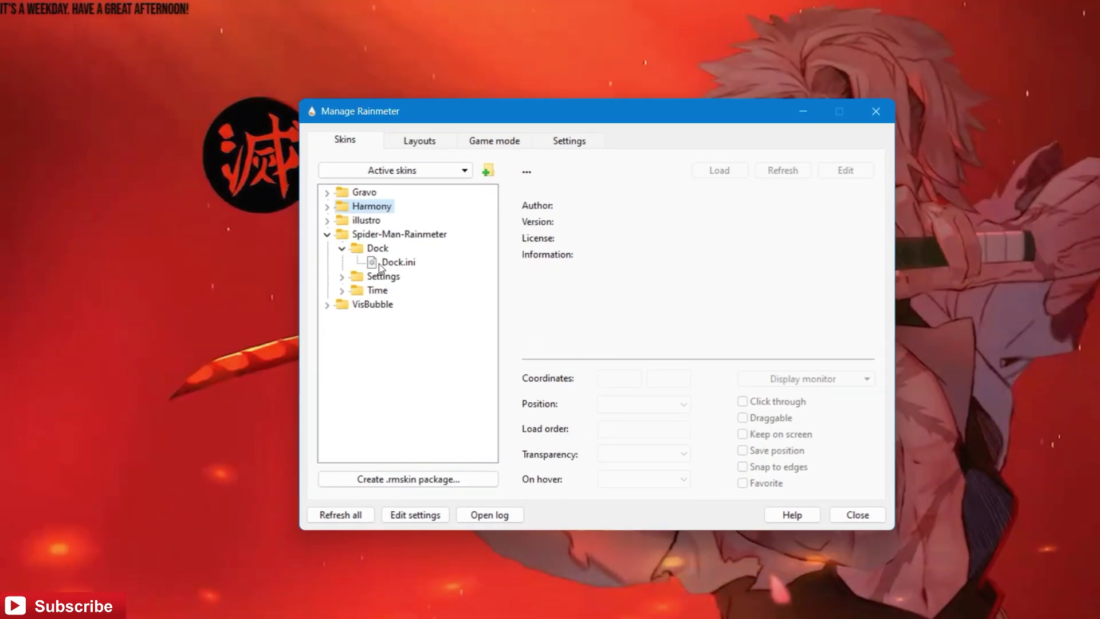
{"action": "left_click", "coordinate": [395, 262]}
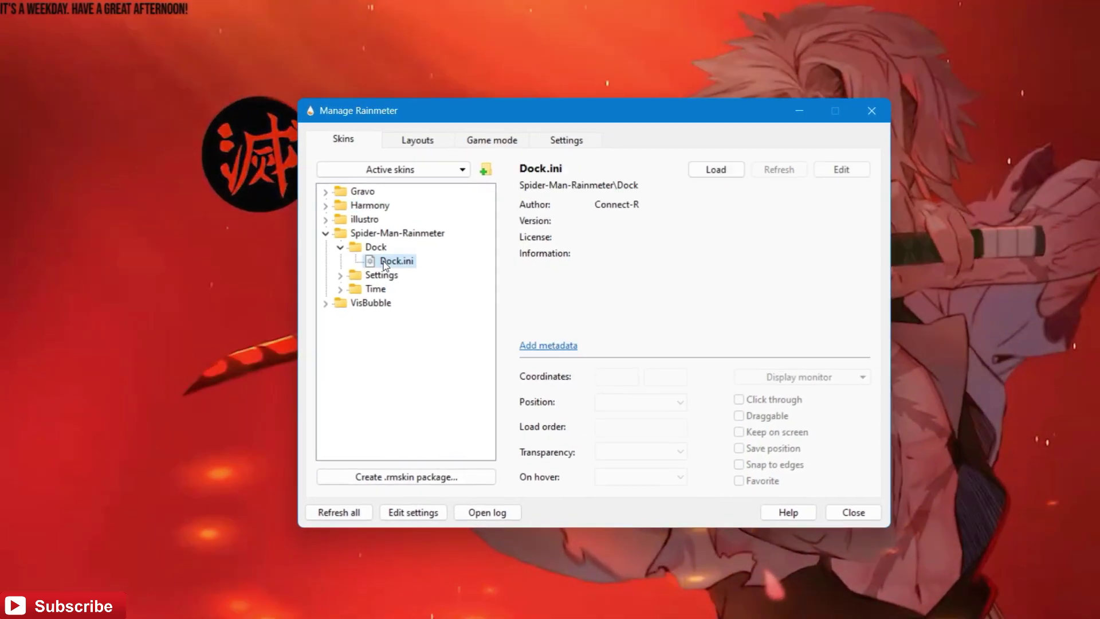
{"action": "right_click", "coordinate": [396, 261]}
{"action": "left_click", "coordinate": [418, 269]}
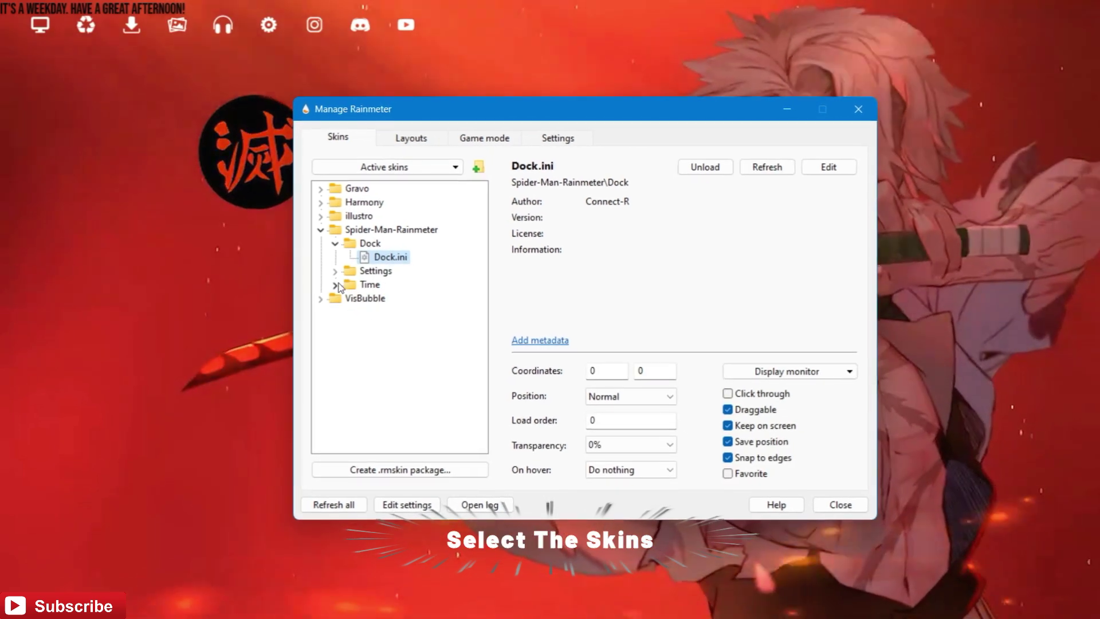
Step: Load the Time.ini skin from Spider-Man-Rainmeter > Time and collapse the Spider-Man-Rainmeter folder
{"action": "left_click", "coordinate": [336, 285]}
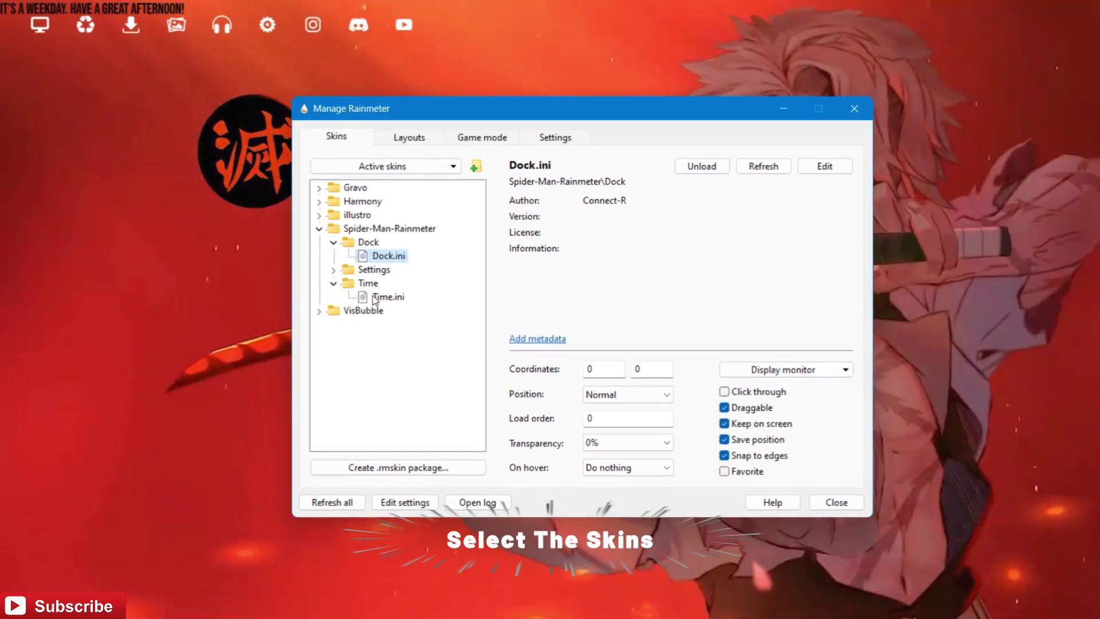
{"action": "left_click", "coordinate": [384, 297]}
{"action": "right_click", "coordinate": [384, 298]}
{"action": "left_click", "coordinate": [404, 301]}
{"action": "left_click", "coordinate": [313, 225]}
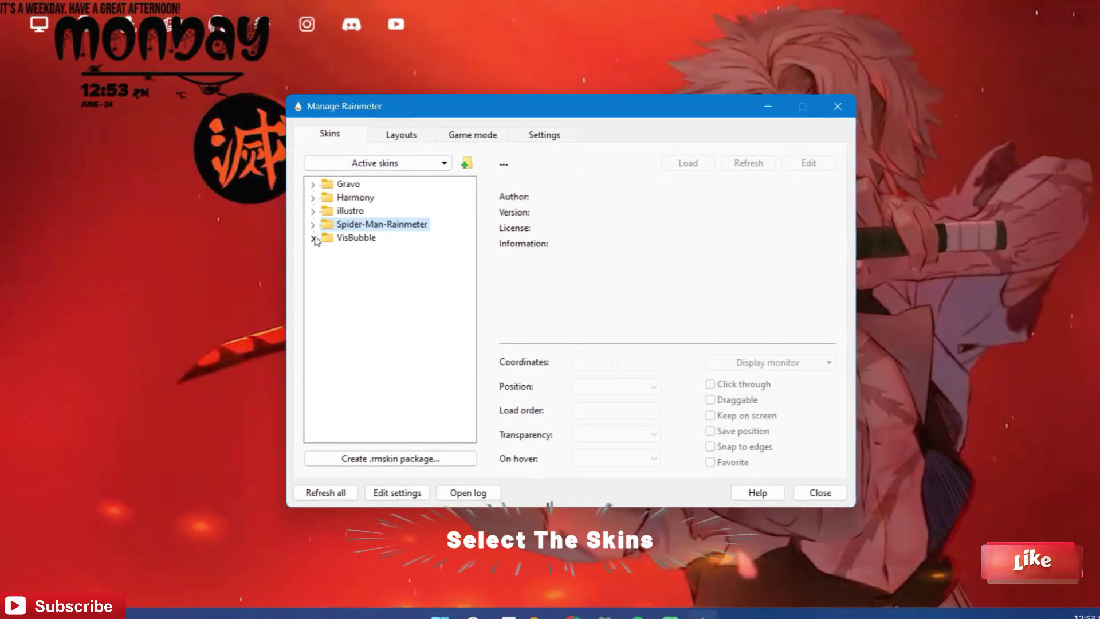
Step: Load the BarExtrude.ini skin from VisBubble and minimize the Manage Rainmeter window
{"action": "left_click", "coordinate": [314, 238]}
{"action": "left_click", "coordinate": [358, 268]}
{"action": "right_click", "coordinate": [358, 268]}
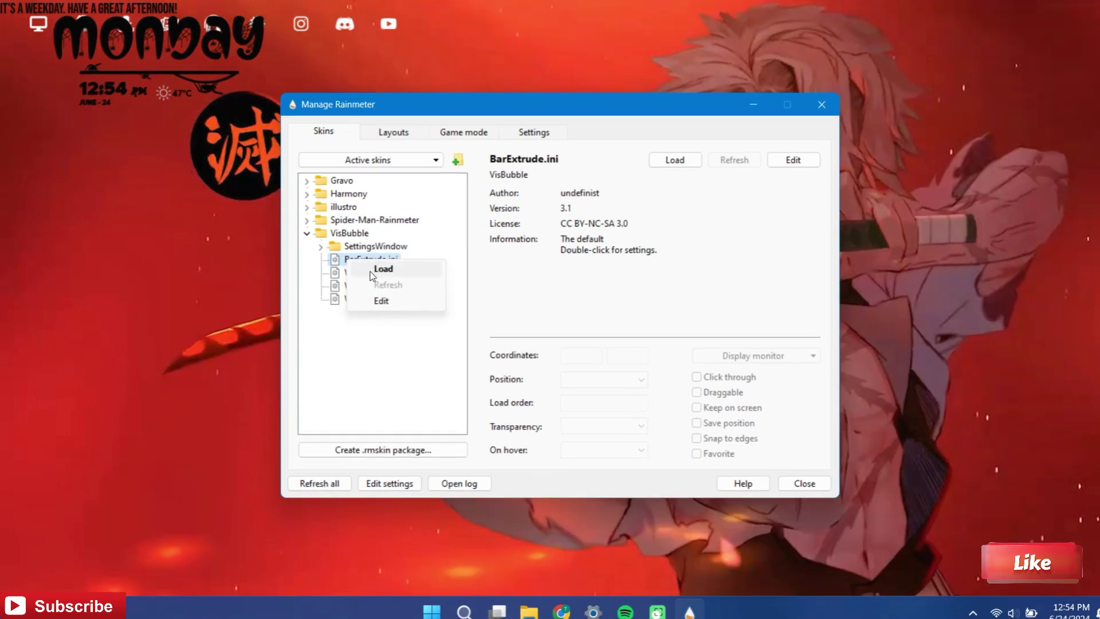
{"action": "left_click", "coordinate": [385, 269]}
{"action": "left_click", "coordinate": [308, 234]}
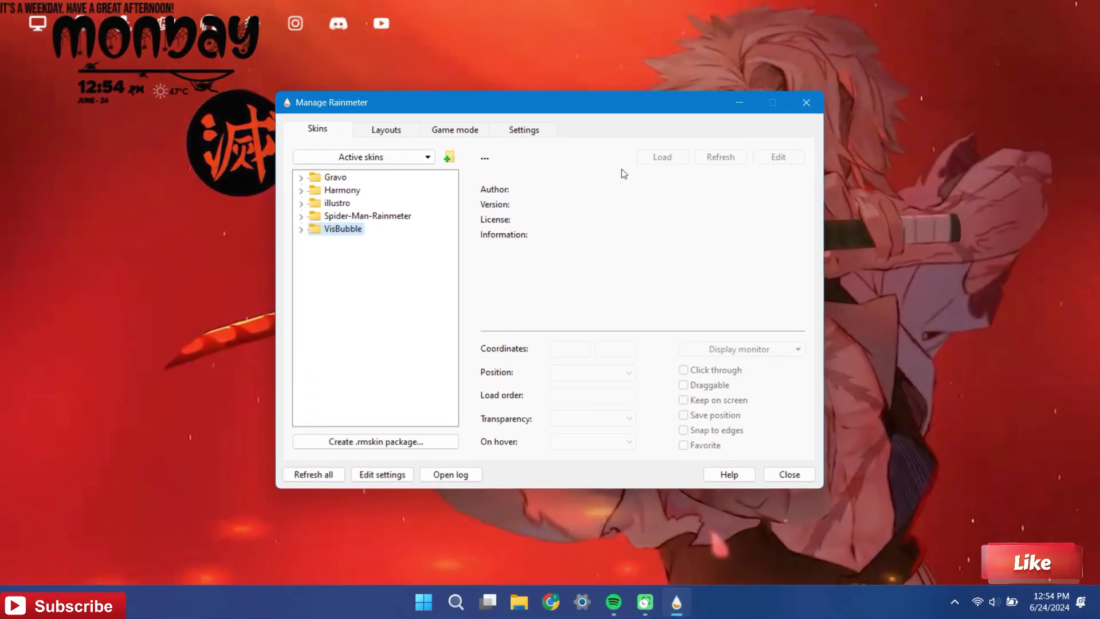
{"action": "left_click", "coordinate": [741, 103]}
Step: Arrange the day-and-time skin below the wallpaper's black emblem, the icon dock just above the taskbar and the weekday greeting above the dock
{"action": "left_click_drag", "start_coordinate": [236, 46], "coordinate": [328, 246]}
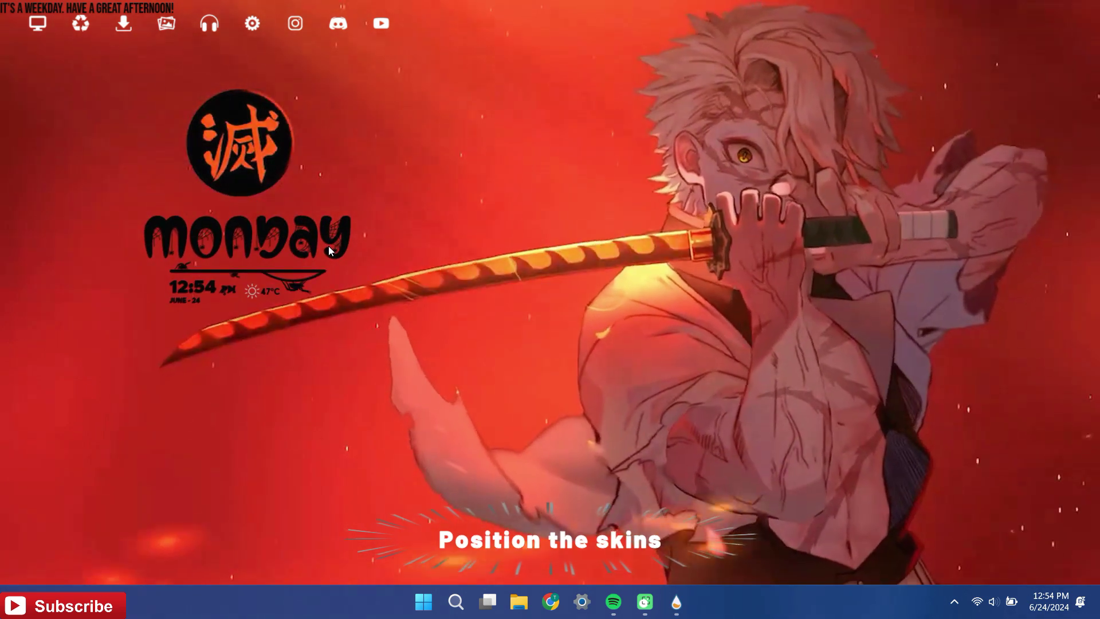
{"action": "left_click_drag", "start_coordinate": [207, 14], "coordinate": [238, 555]}
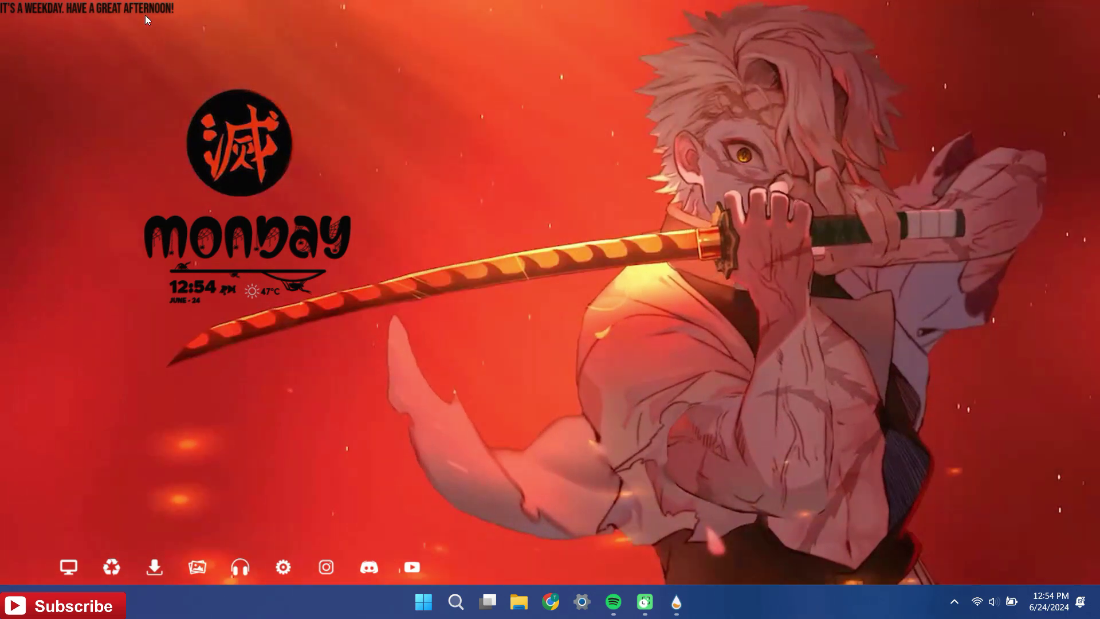
{"action": "left_click_drag", "start_coordinate": [144, 12], "coordinate": [286, 526]}
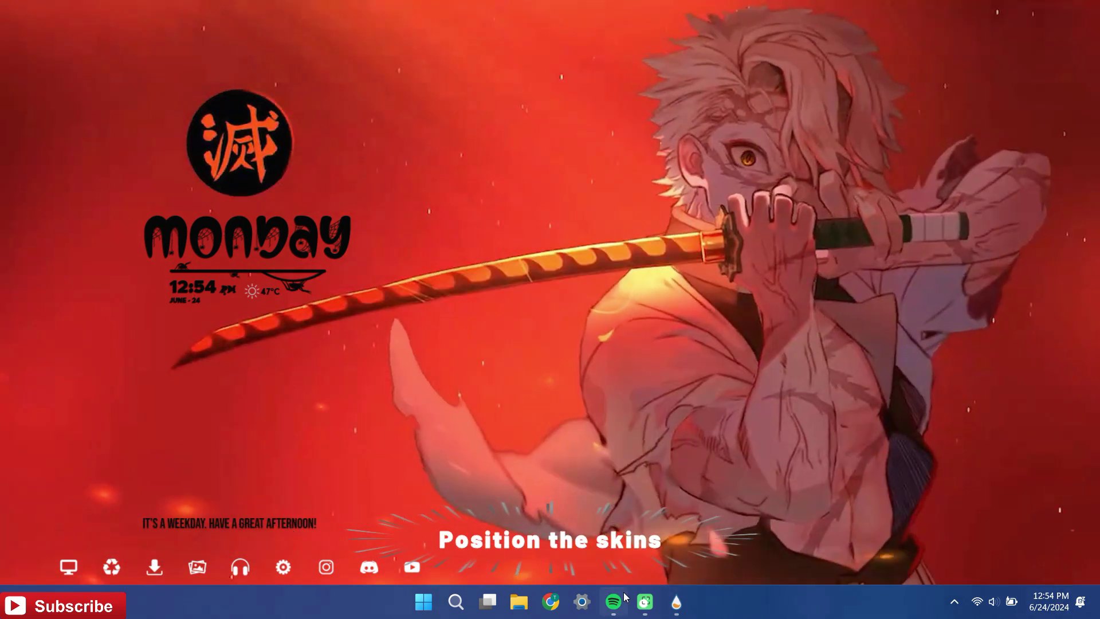
Step: Start music playback in Spotify and center the circular visualizer skin around the wallpaper's black emblem
{"action": "left_click", "coordinate": [612, 559]}
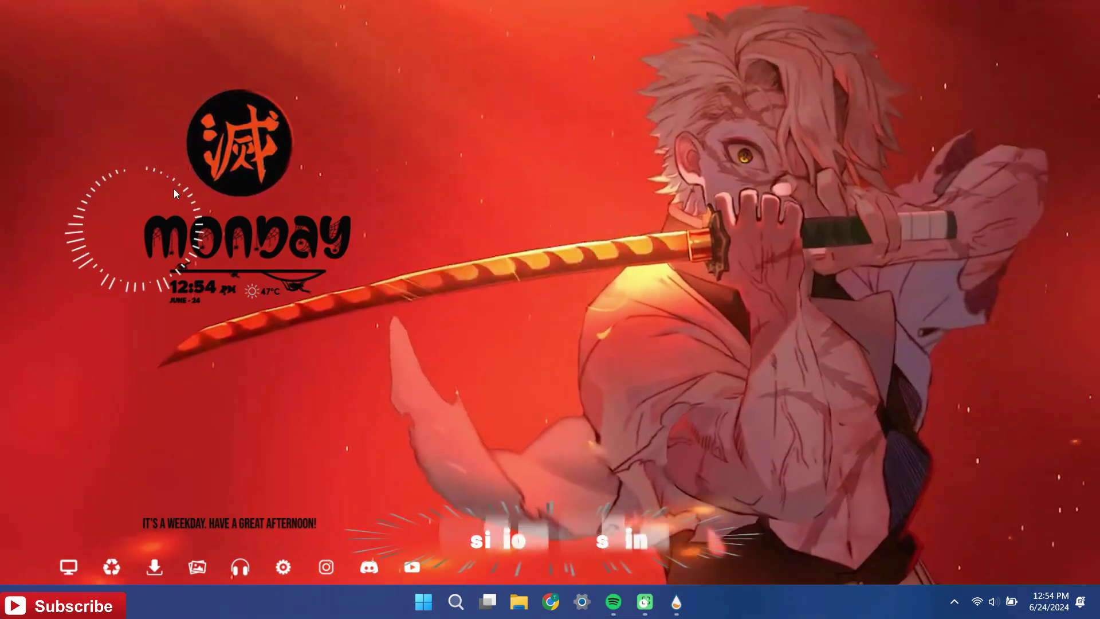
{"action": "left_click_drag", "start_coordinate": [182, 186], "coordinate": [283, 102]}
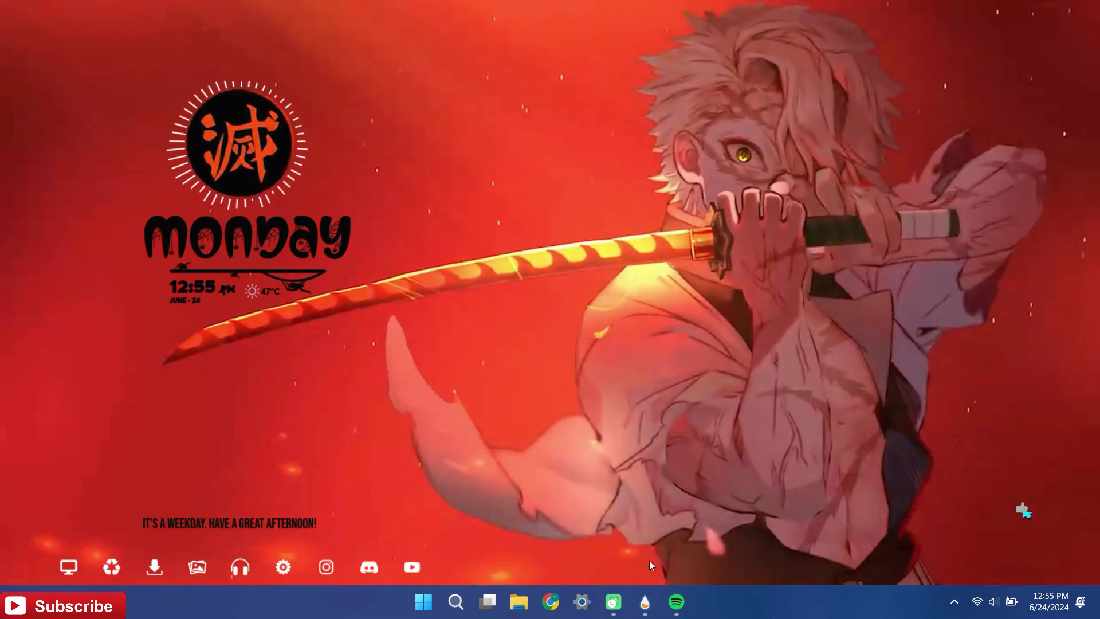
Step: Load the Song Info.ini skin from Harmony > Song Info, collapse the Harmony folder and minimize the Manage Rainmeter window
{"action": "left_click", "coordinate": [676, 602]}
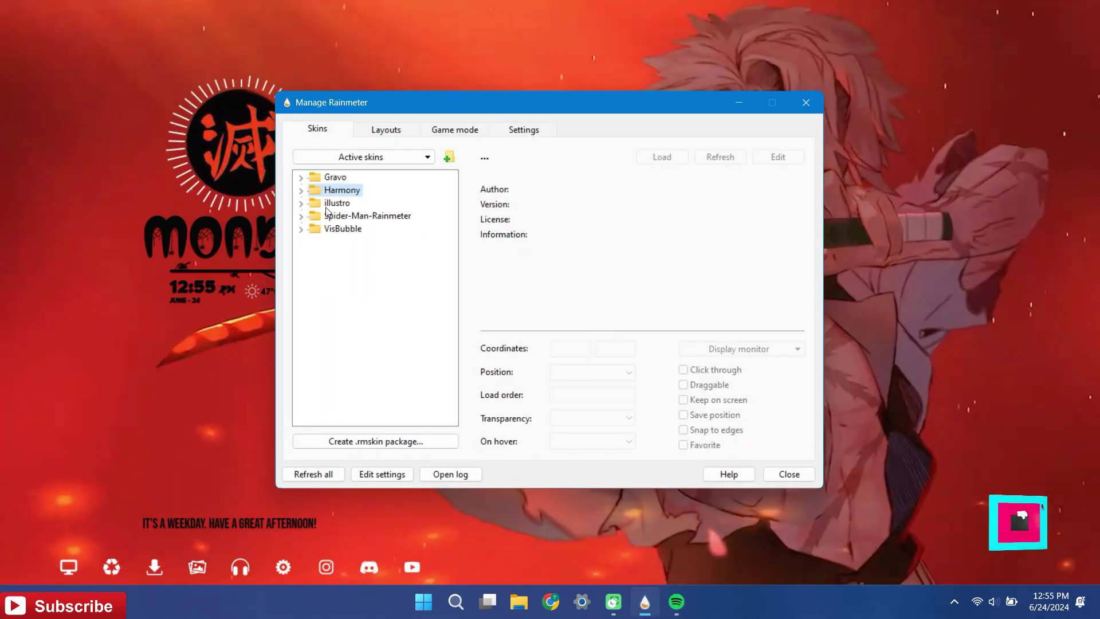
{"action": "left_click", "coordinate": [300, 190]}
{"action": "double_click", "coordinate": [354, 229]}
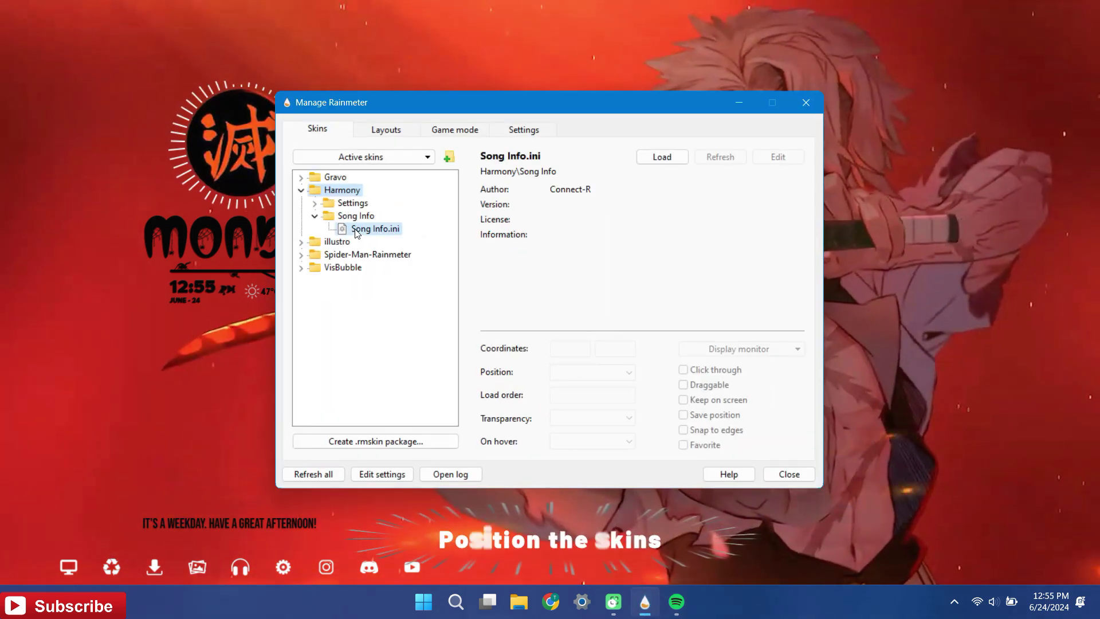
{"action": "left_click", "coordinate": [301, 189]}
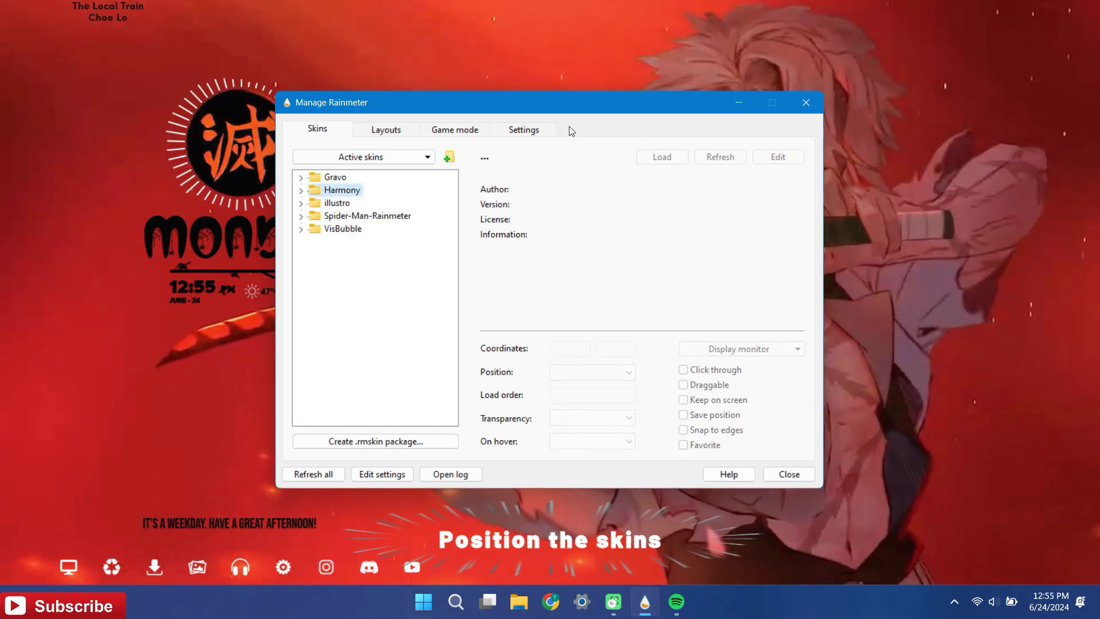
{"action": "left_click", "coordinate": [736, 104]}
Step: Place the song info skin above the weekday greeting, centered beneath the emblem, and nudge the greeting up slightly
{"action": "left_click_drag", "start_coordinate": [112, 15], "coordinate": [241, 455]}
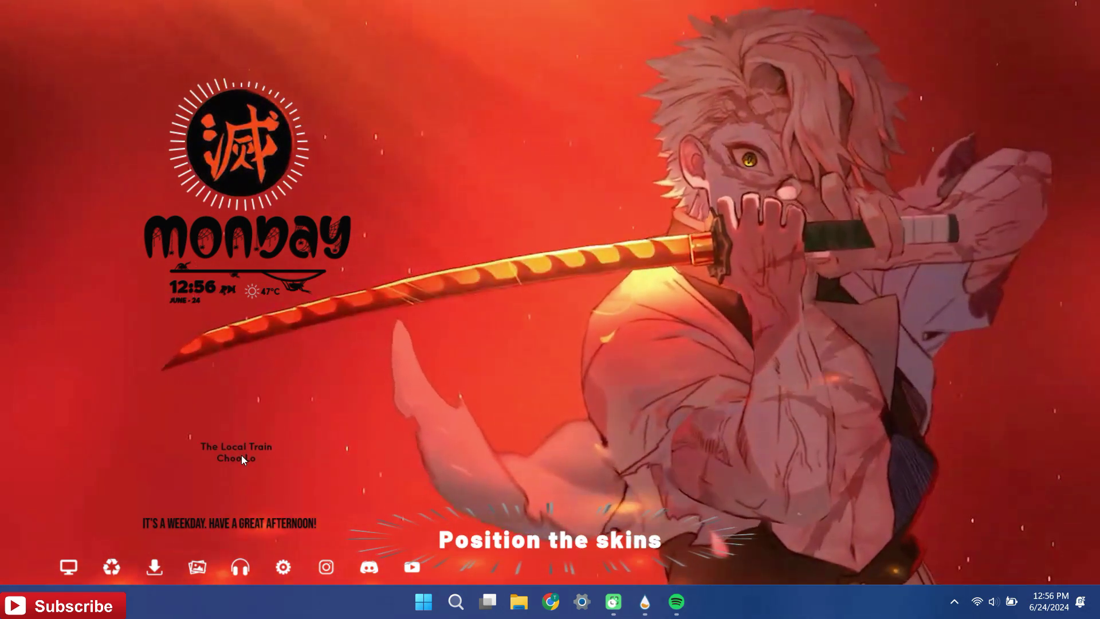
{"action": "left_click_drag", "start_coordinate": [268, 518], "coordinate": [269, 515]}
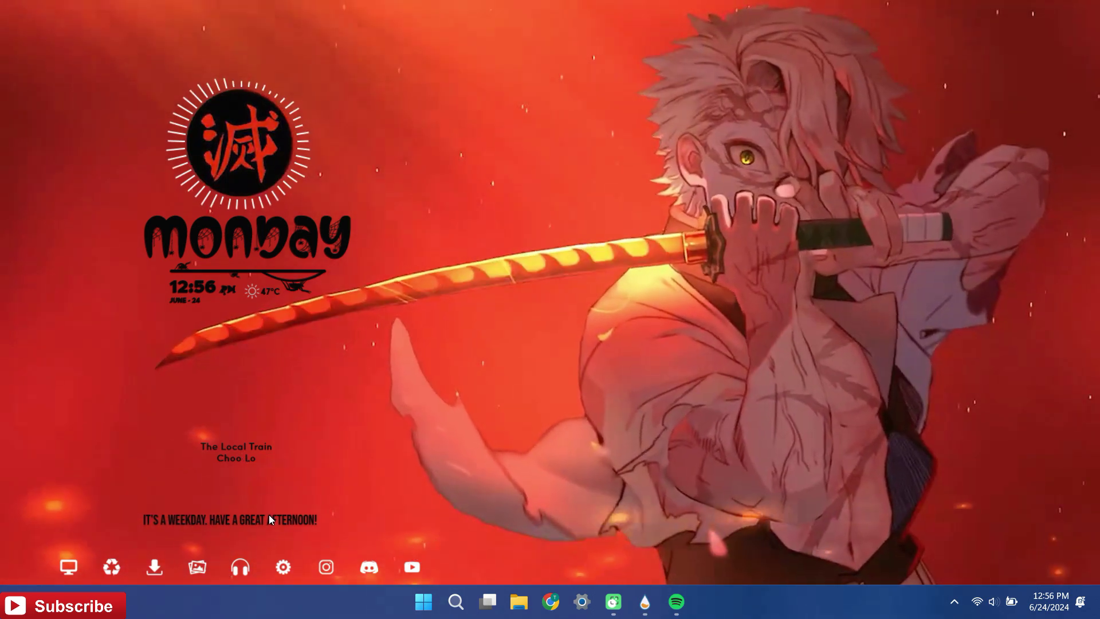
Step: Turn on automatic hiding of the taskbar under Taskbar behaviors in the Windows personalization settings and close Settings
{"action": "left_click", "coordinate": [581, 601]}
{"action": "scroll", "coordinate": [441, 331], "scroll_direction": "down", "scroll_amount": 2}
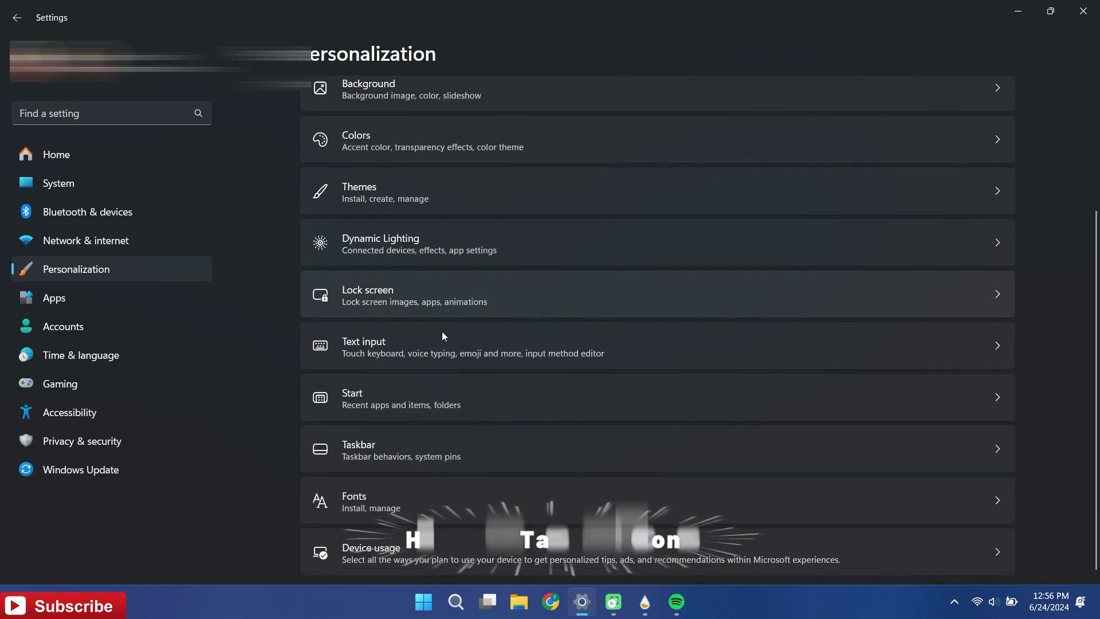
{"action": "left_click", "coordinate": [431, 433]}
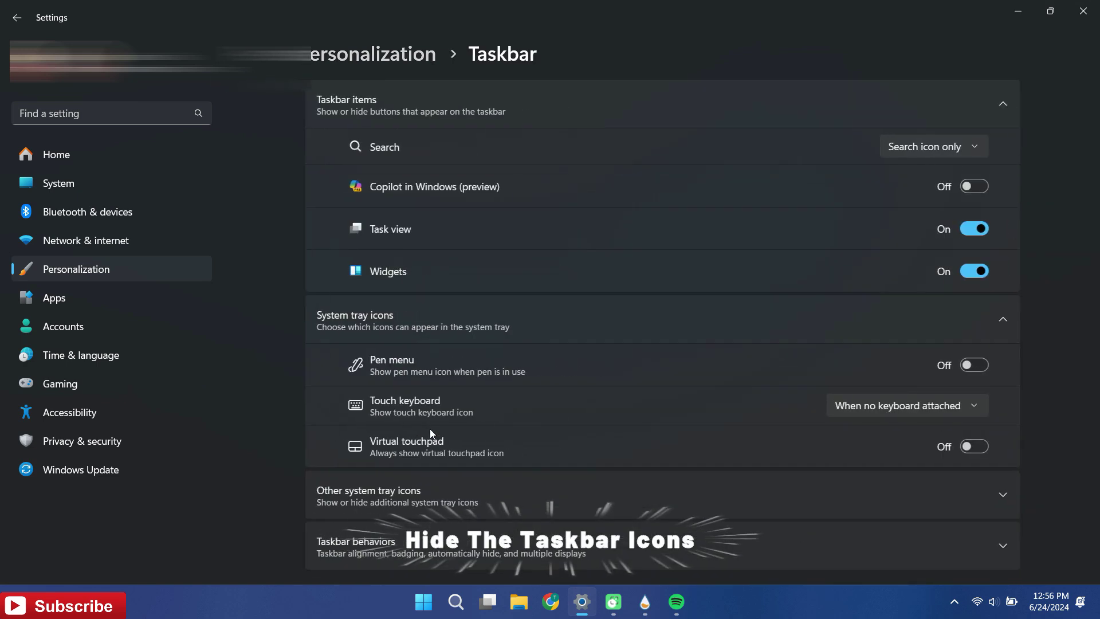
{"action": "scroll", "coordinate": [430, 429], "scroll_direction": "down", "scroll_amount": 3}
{"action": "left_click", "coordinate": [420, 370]}
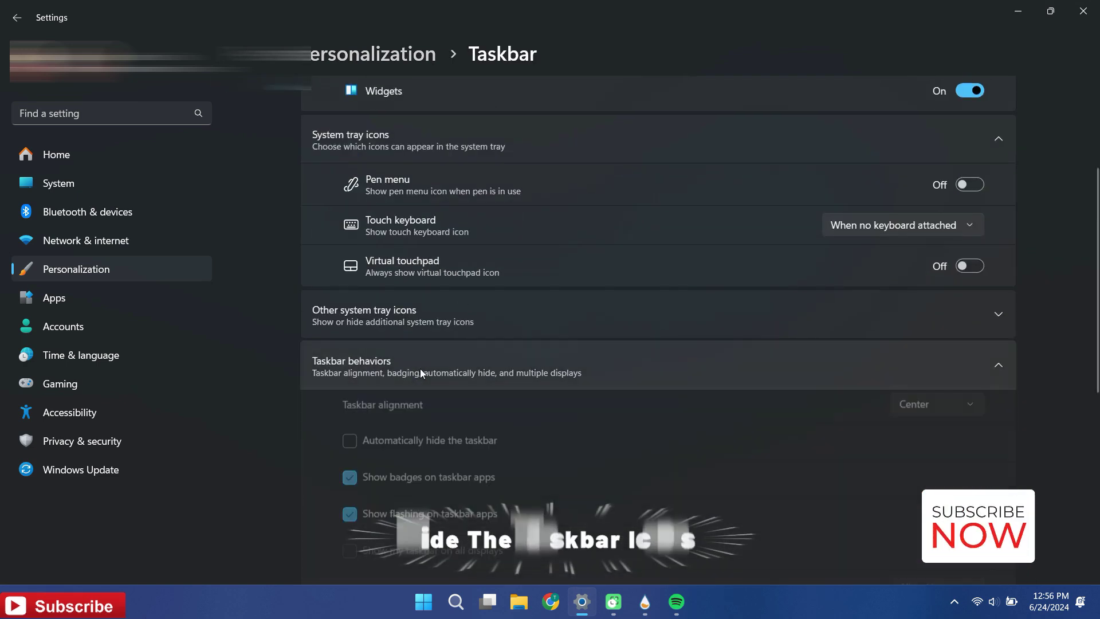
{"action": "scroll", "coordinate": [495, 396], "scroll_direction": "down", "scroll_amount": 2}
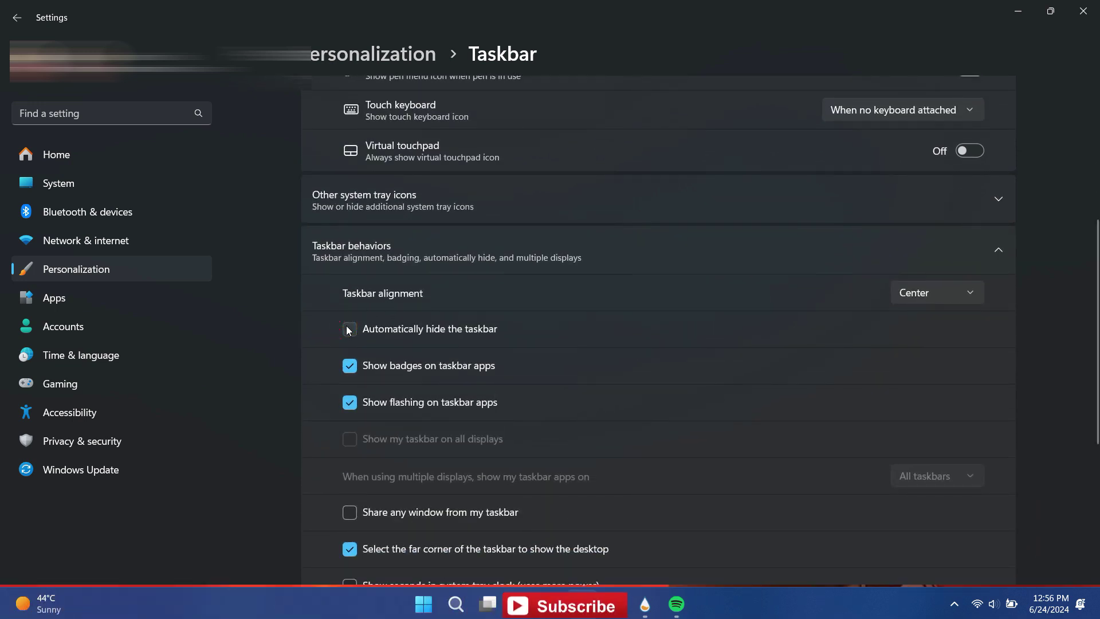
{"action": "left_click", "coordinate": [1095, 16]}
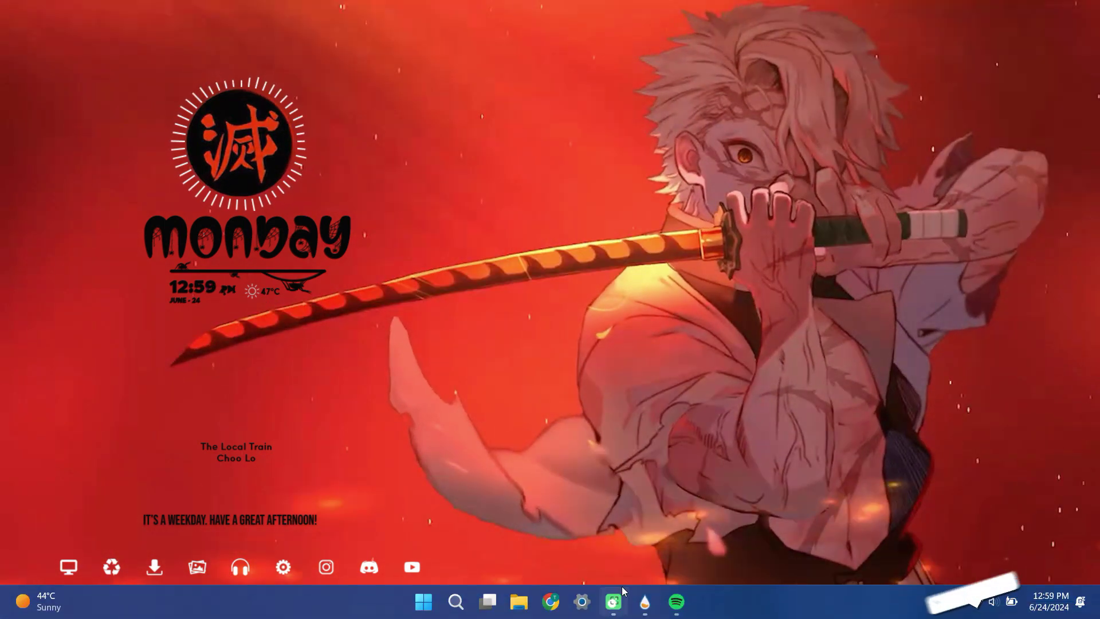
Step: Load the Gravo Settings.ini skin, confirm the font color as 5,5,5 and close the Gravo settings
{"action": "left_click", "coordinate": [638, 607]}
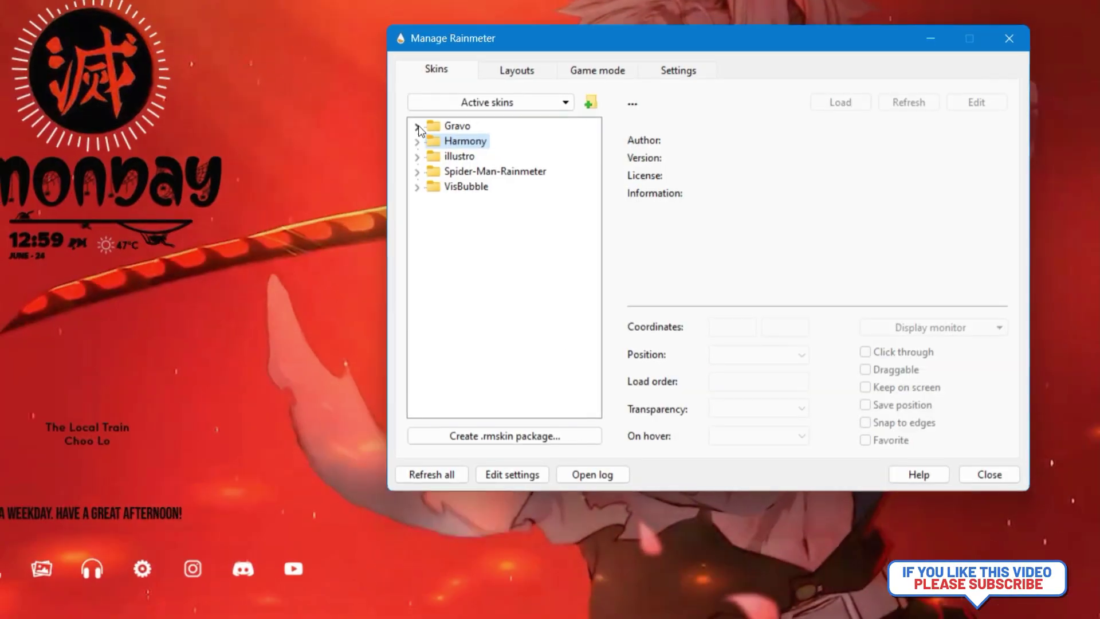
{"action": "double_click", "coordinate": [485, 159]}
{"action": "left_click", "coordinate": [840, 163]}
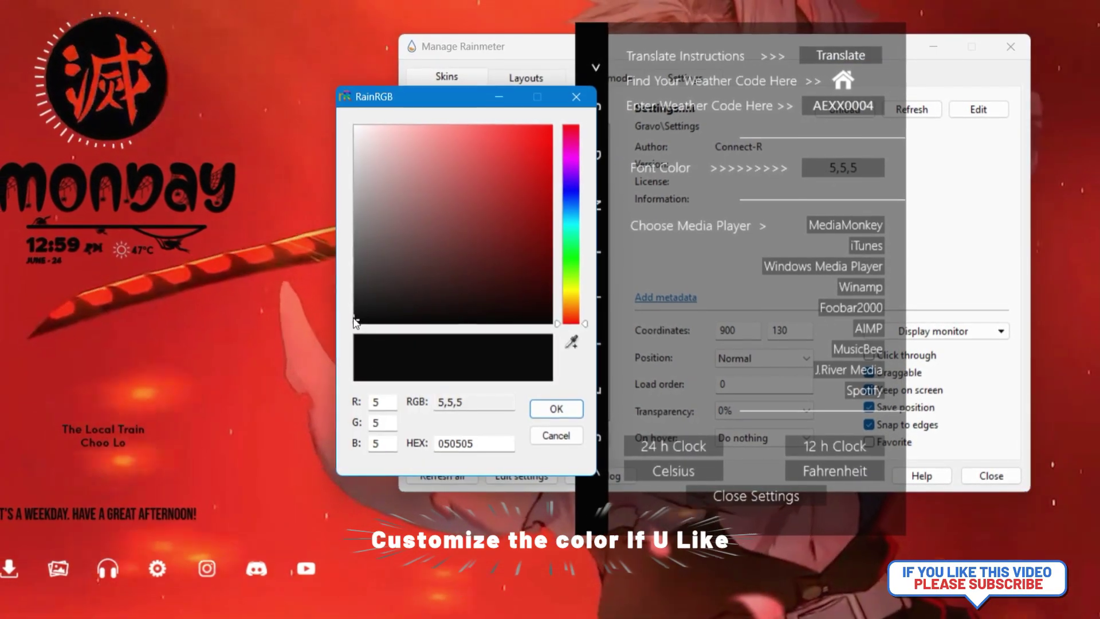
{"action": "left_click", "coordinate": [556, 409]}
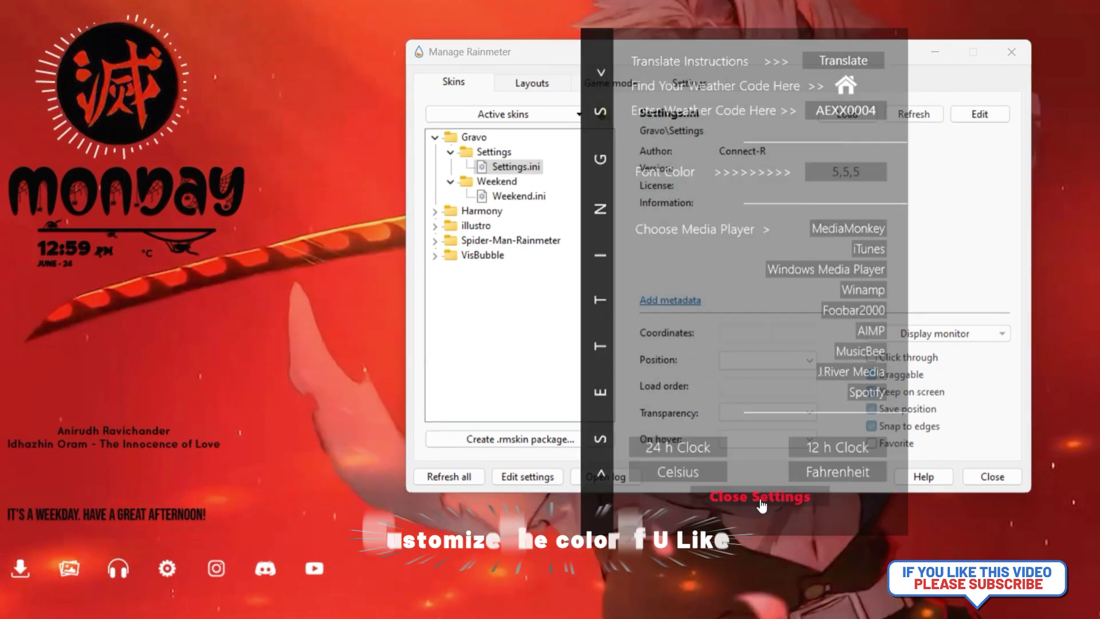
{"action": "left_click", "coordinate": [759, 498]}
Step: Load the Harmony Settings.ini skin and set Color 1 to black (0,0,0)
{"action": "left_click", "coordinate": [434, 211]}
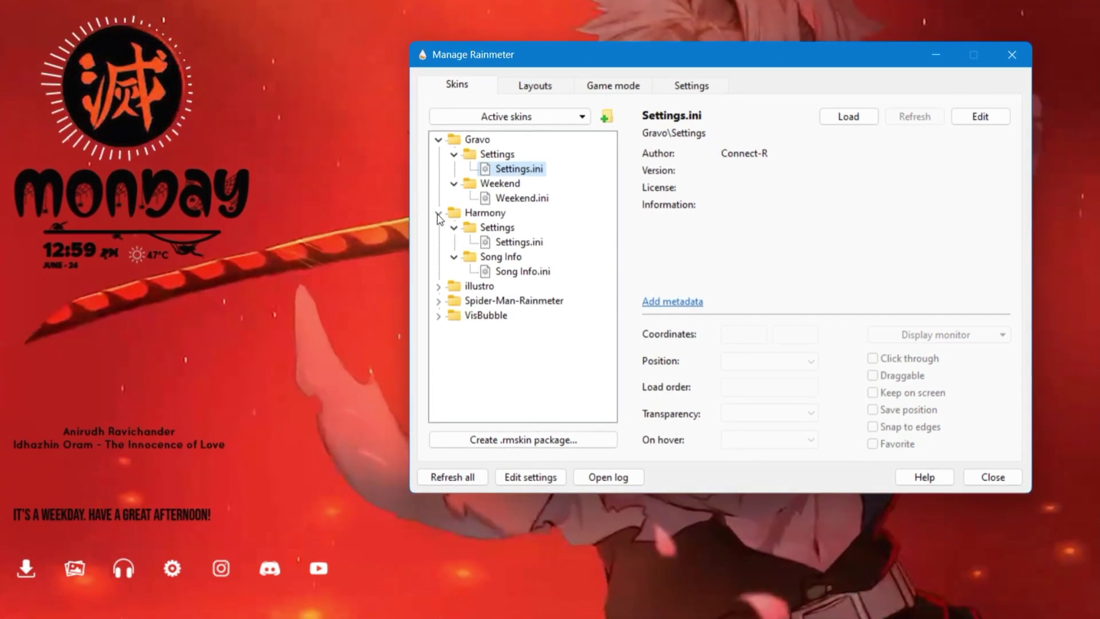
{"action": "double_click", "coordinate": [522, 247]}
{"action": "left_click", "coordinate": [810, 85]}
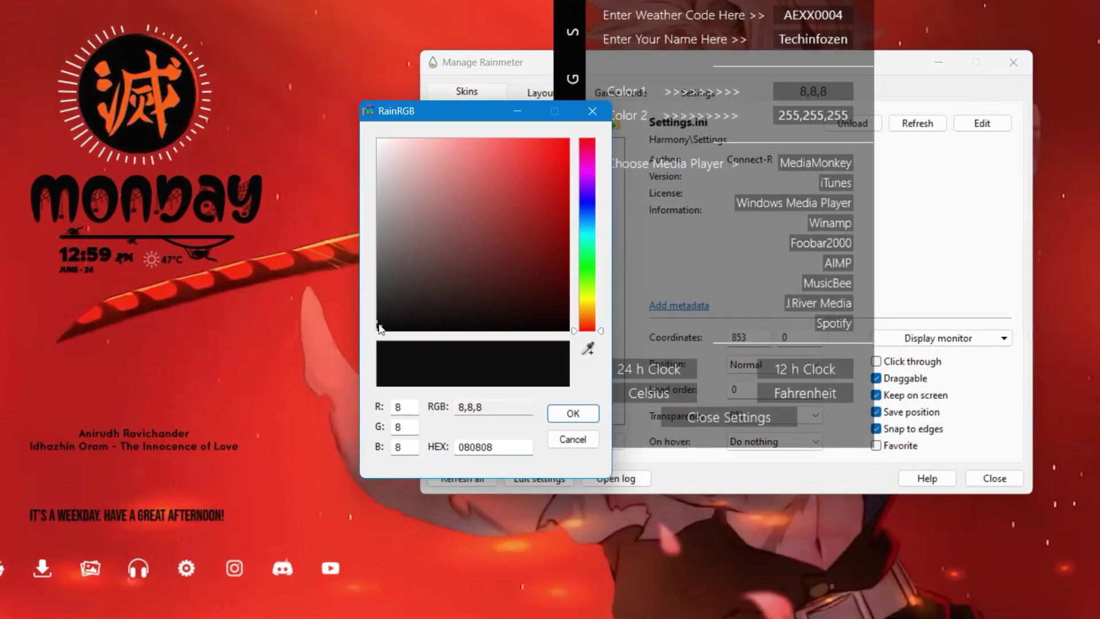
{"action": "left_click", "coordinate": [378, 329]}
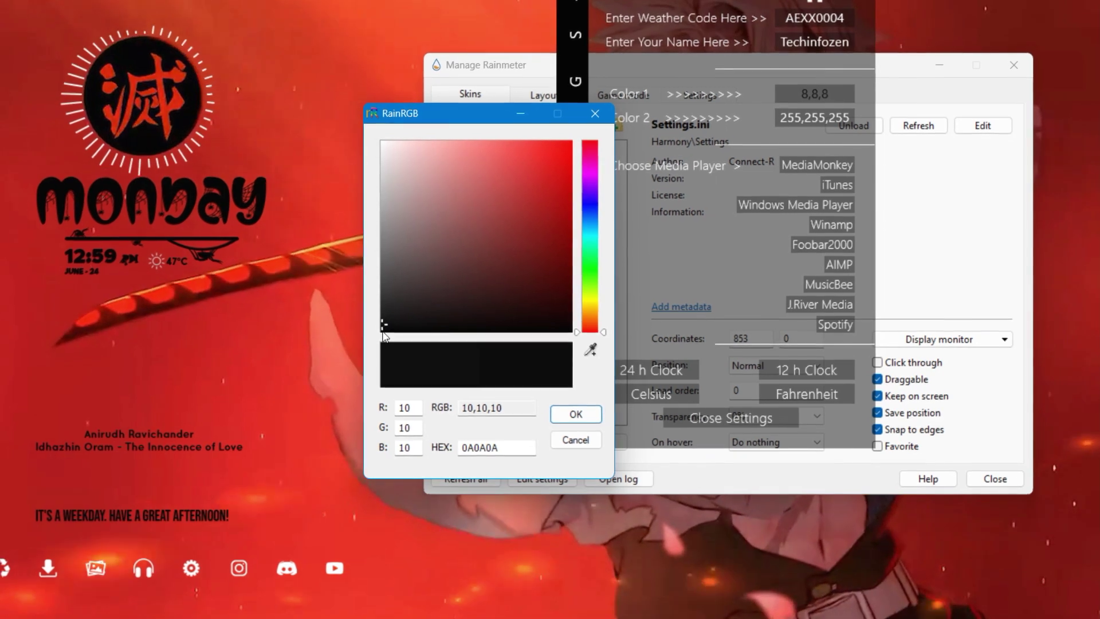
{"action": "left_click", "coordinate": [377, 331]}
{"action": "left_click", "coordinate": [572, 412]}
Step: Confirm Color 2 of the Harmony skin as white (255,255,255)
{"action": "left_click", "coordinate": [816, 120]}
{"action": "left_click", "coordinate": [528, 291]}
{"action": "left_click_drag", "start_coordinate": [528, 291], "coordinate": [393, 149]}
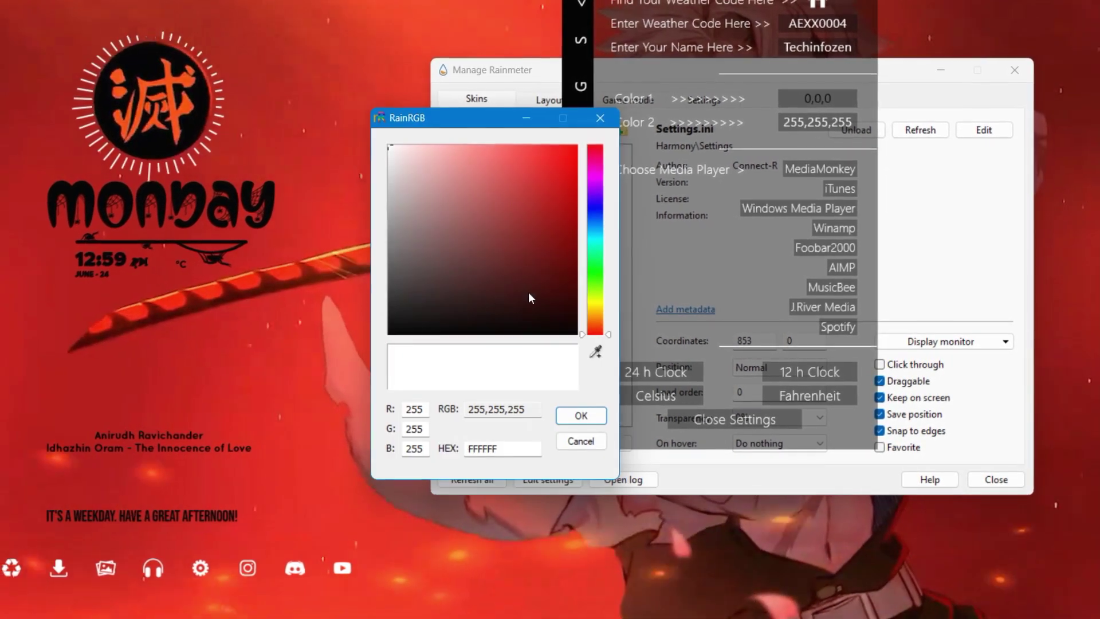
{"action": "left_click", "coordinate": [577, 416]}
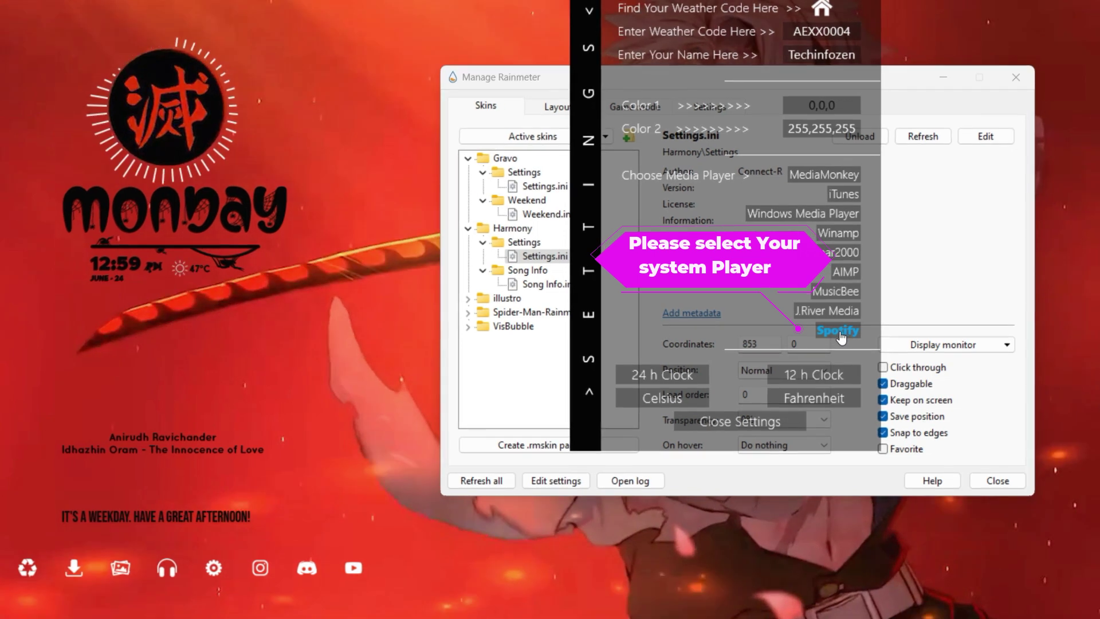
Step: Choose Spotify as the Harmony skin's media player, then close its settings and collapse the Harmony folder
{"action": "left_click", "coordinate": [839, 333]}
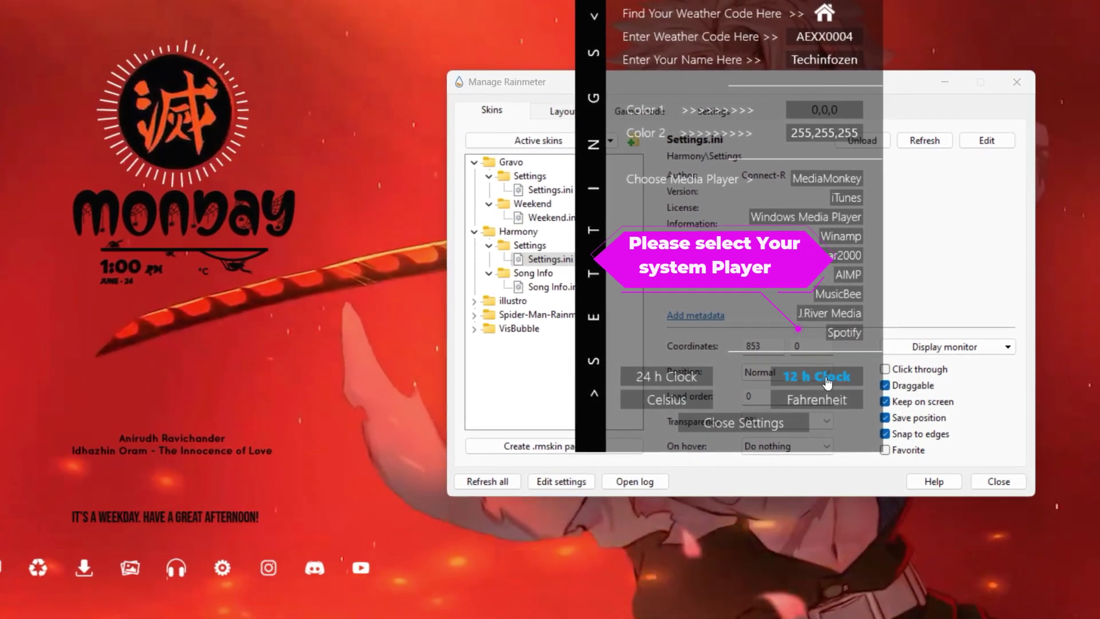
{"action": "left_click", "coordinate": [688, 422]}
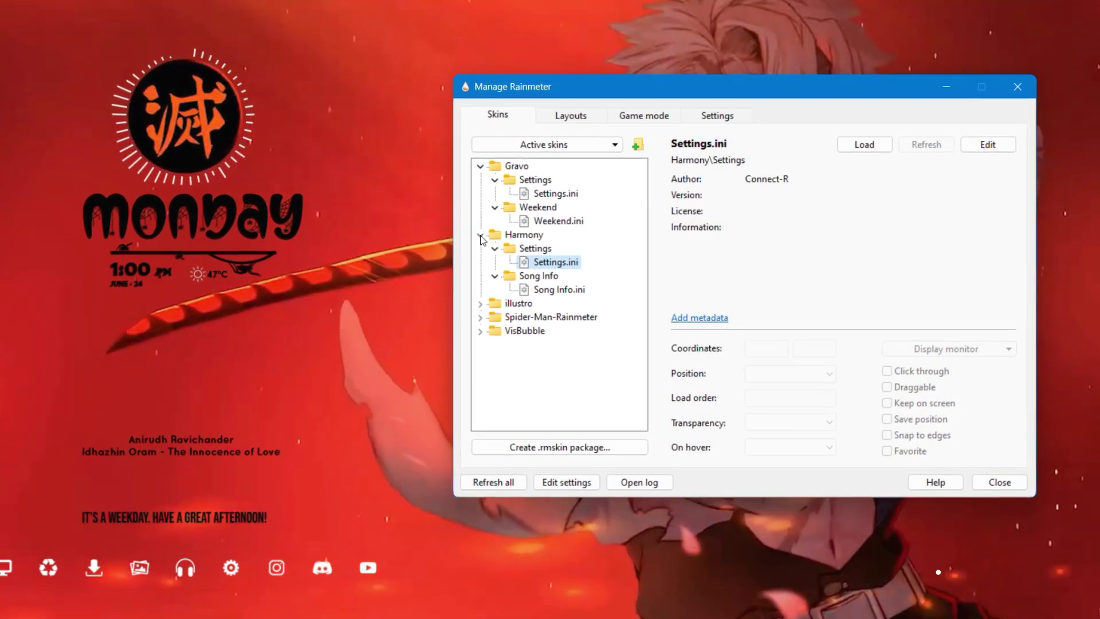
{"action": "left_click", "coordinate": [480, 235]}
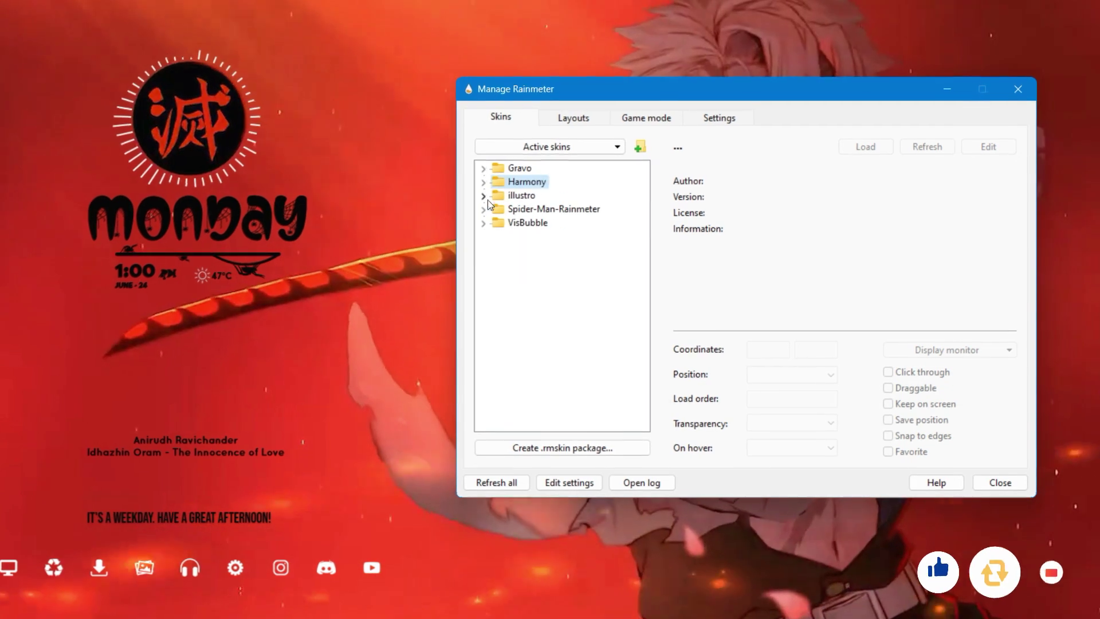
Step: Load the Settings.ini skin from Spider-Man-Rainmeter > Settings and confirm Color 1 as 3,2,2
{"action": "left_click", "coordinate": [484, 209]}
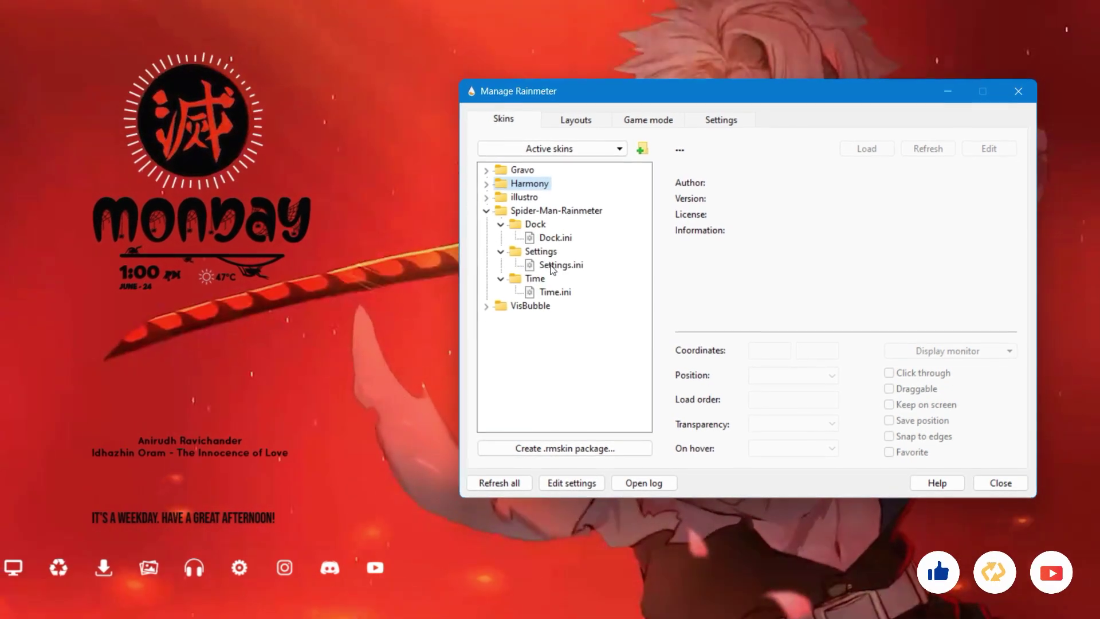
{"action": "double_click", "coordinate": [551, 267]}
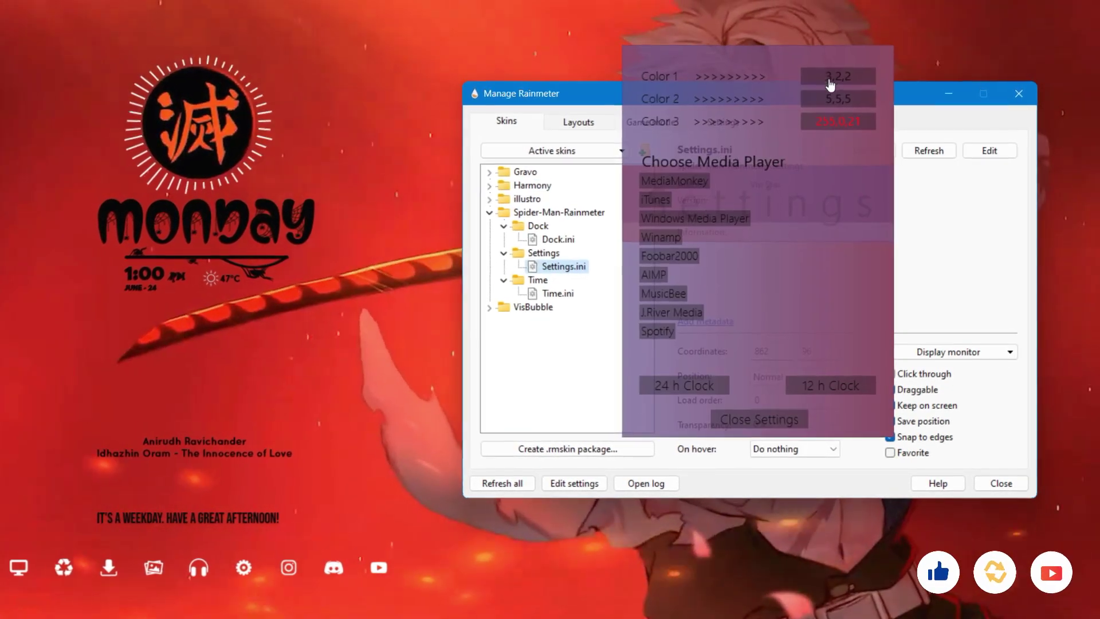
{"action": "left_click", "coordinate": [832, 78]}
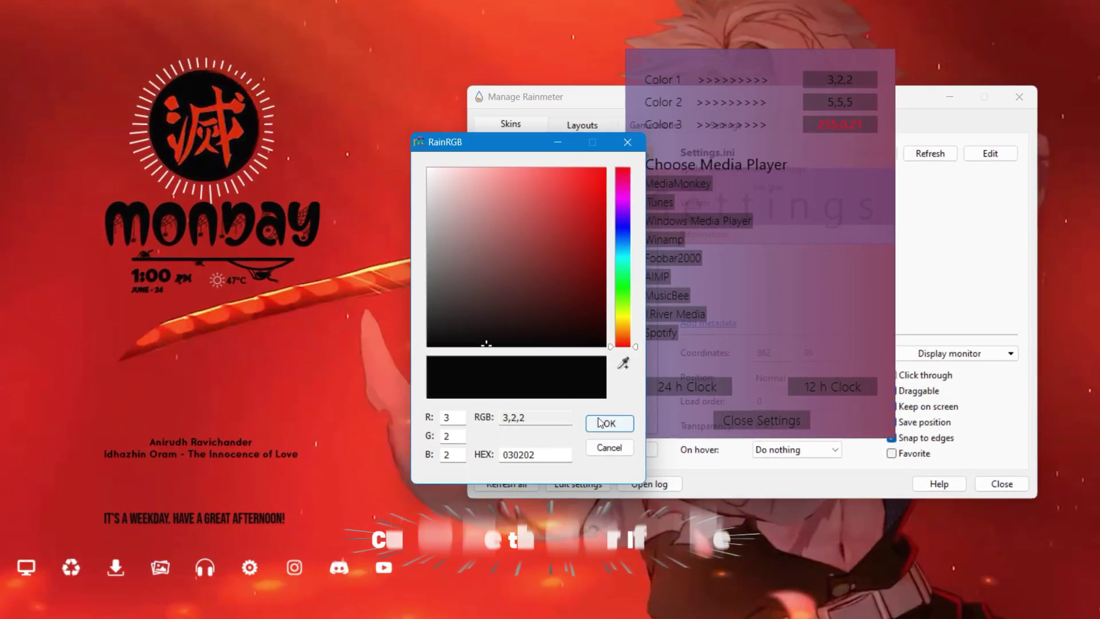
{"action": "left_click", "coordinate": [600, 422]}
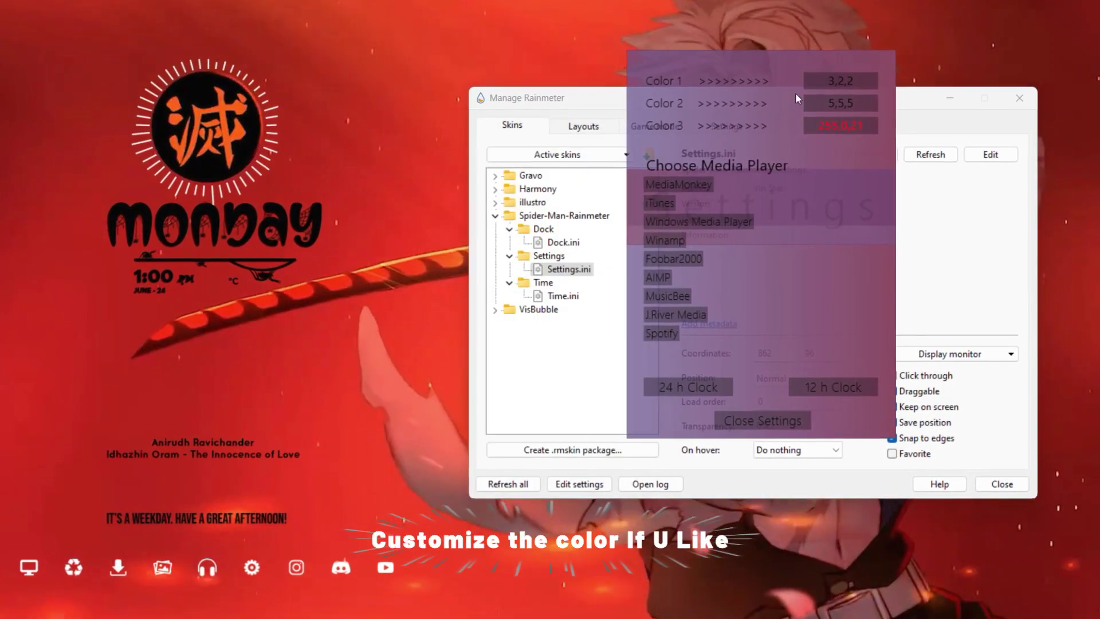
Step: Confirm Spider-Man-Rainmeter Color 2 as 5,5,5 and Color 3 as 255,0,21, and close its settings and the Manage Rainmeter window
{"action": "left_click", "coordinate": [840, 102]}
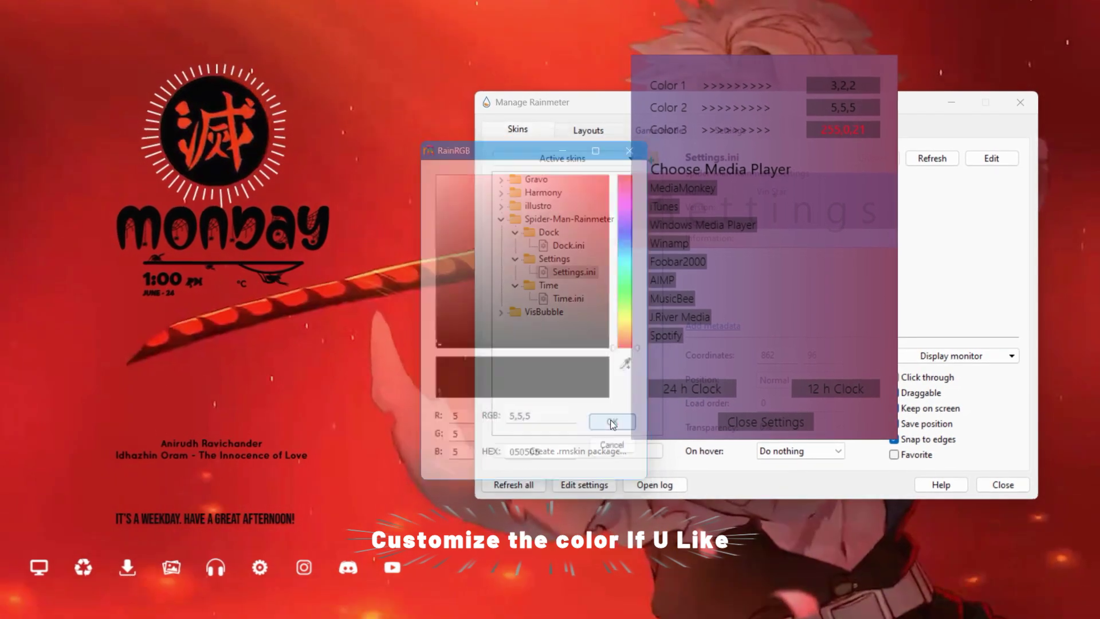
{"action": "left_click", "coordinate": [613, 423]}
{"action": "left_click", "coordinate": [842, 130]}
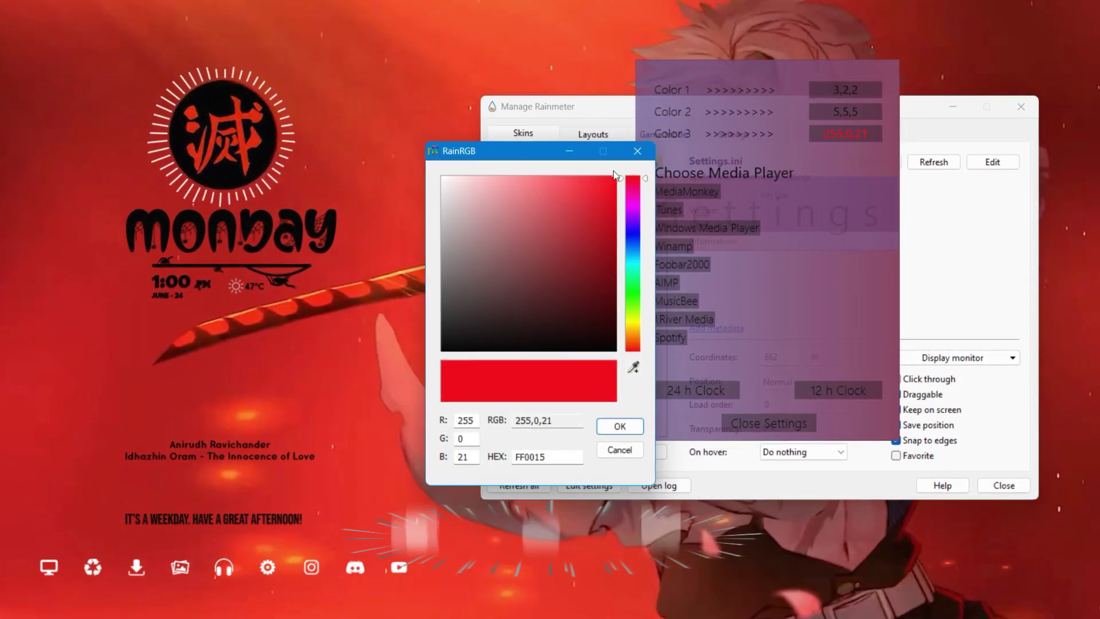
{"action": "left_click", "coordinate": [620, 426]}
{"action": "left_click", "coordinate": [796, 423]}
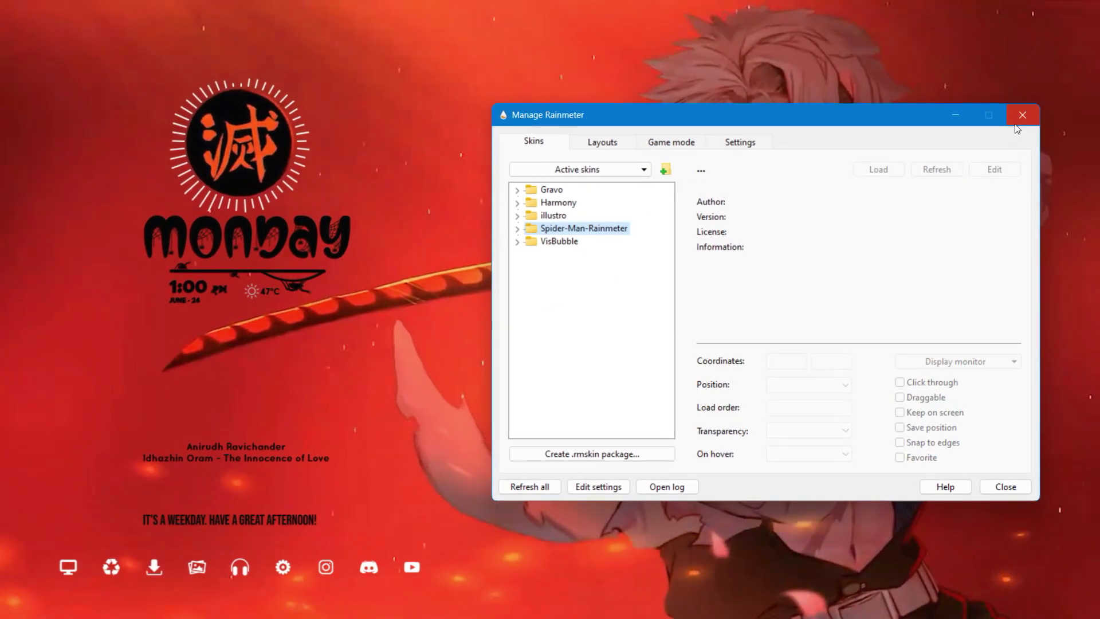
{"action": "left_click", "coordinate": [1020, 117]}
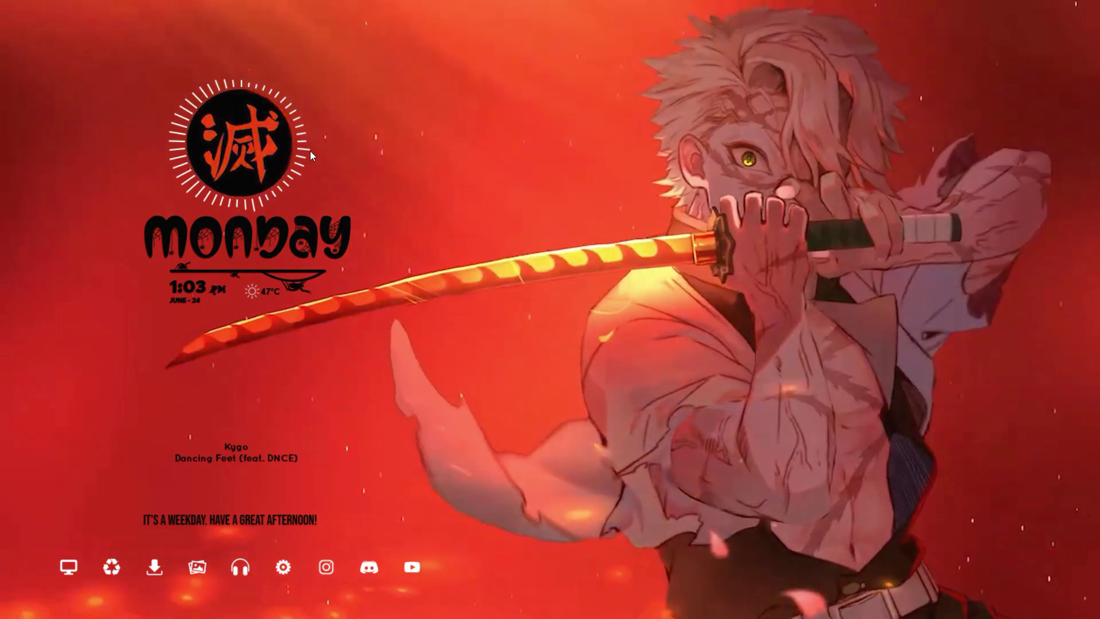
Step: Load VisBubble's SettingsWindow.ini to review the visualizer's display and color options, and close it and the Manage Rainmeter window
{"action": "right_click", "coordinate": [309, 150]}
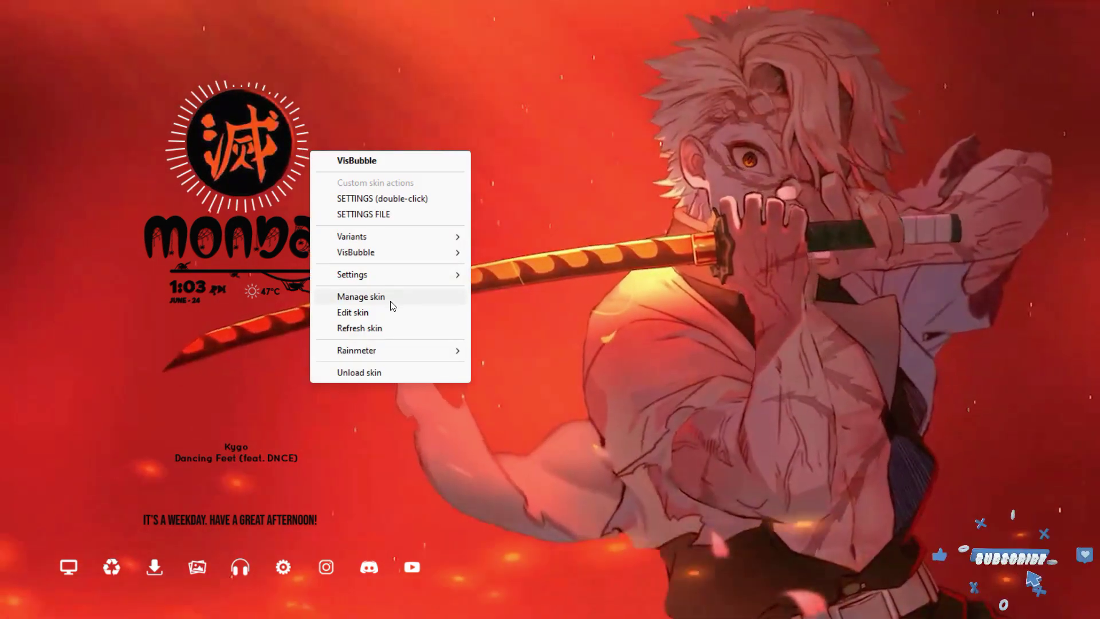
{"action": "left_click", "coordinate": [394, 301]}
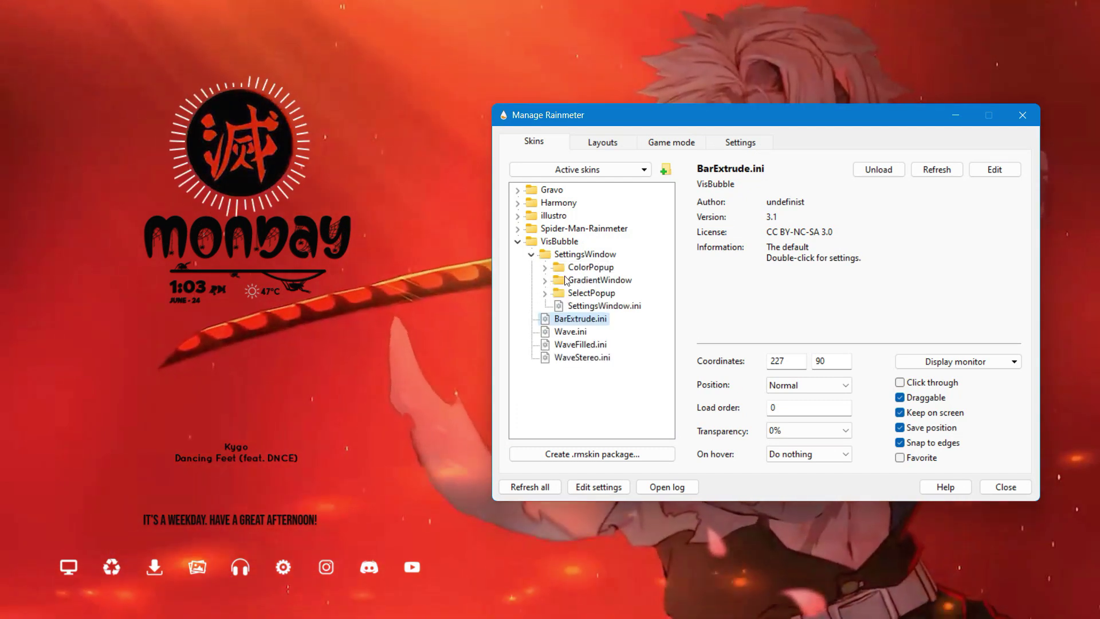
{"action": "left_click", "coordinate": [579, 307]}
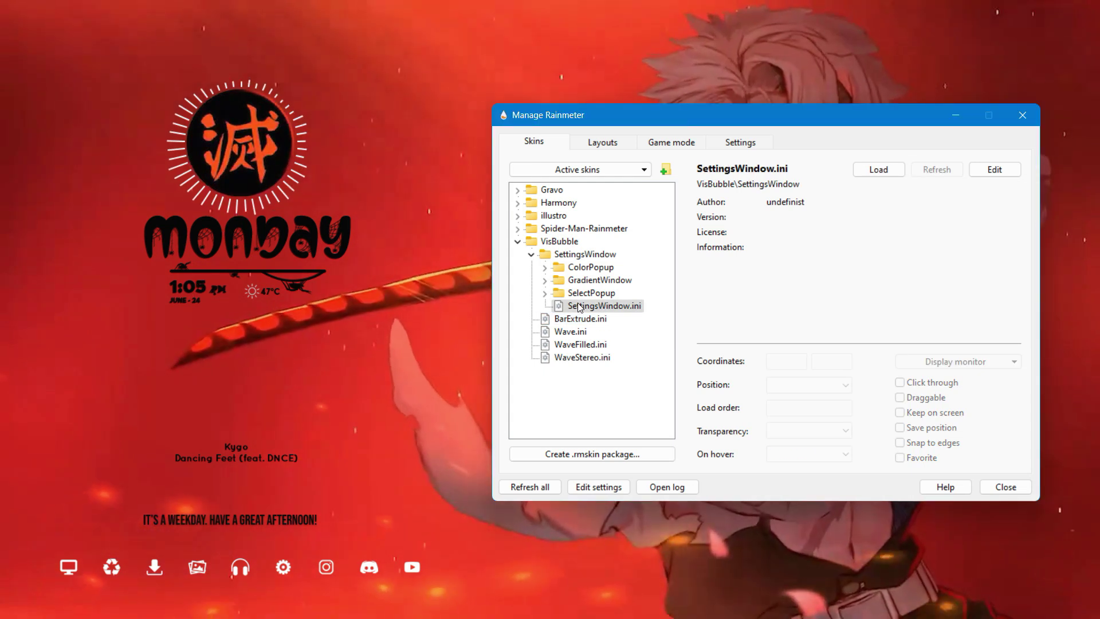
{"action": "double_click", "coordinate": [579, 307]}
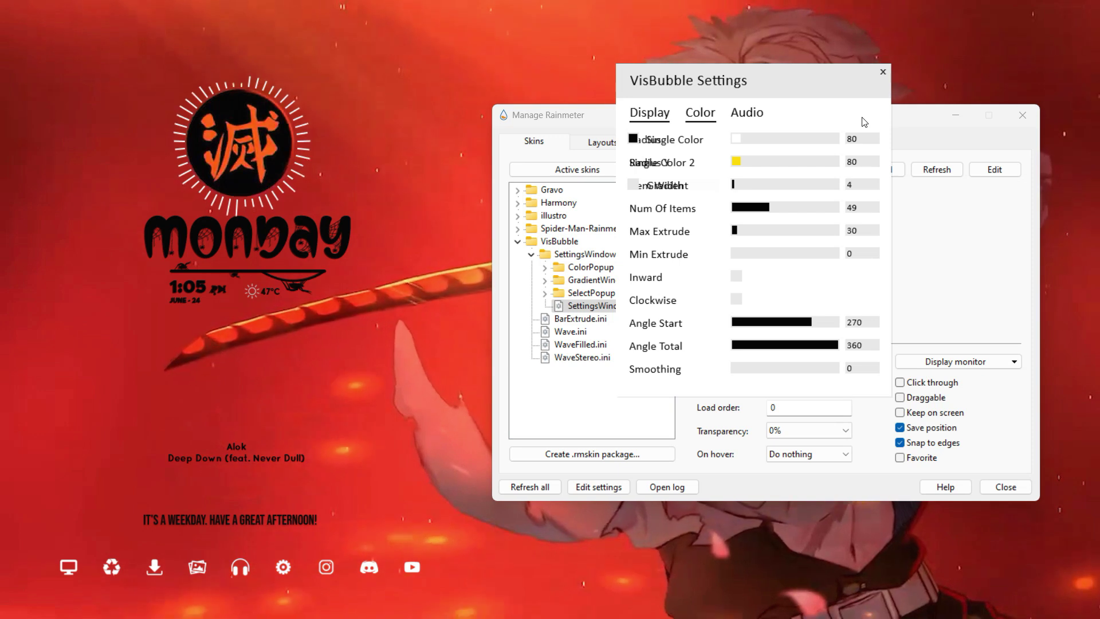
{"action": "left_click", "coordinate": [884, 75]}
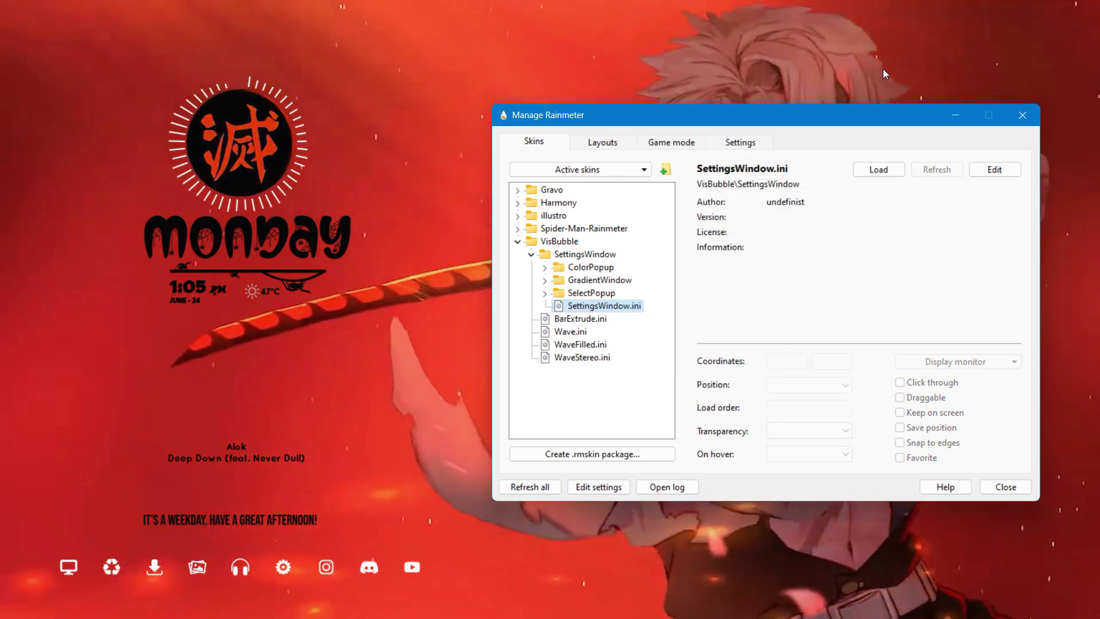
{"action": "left_click", "coordinate": [1020, 117]}
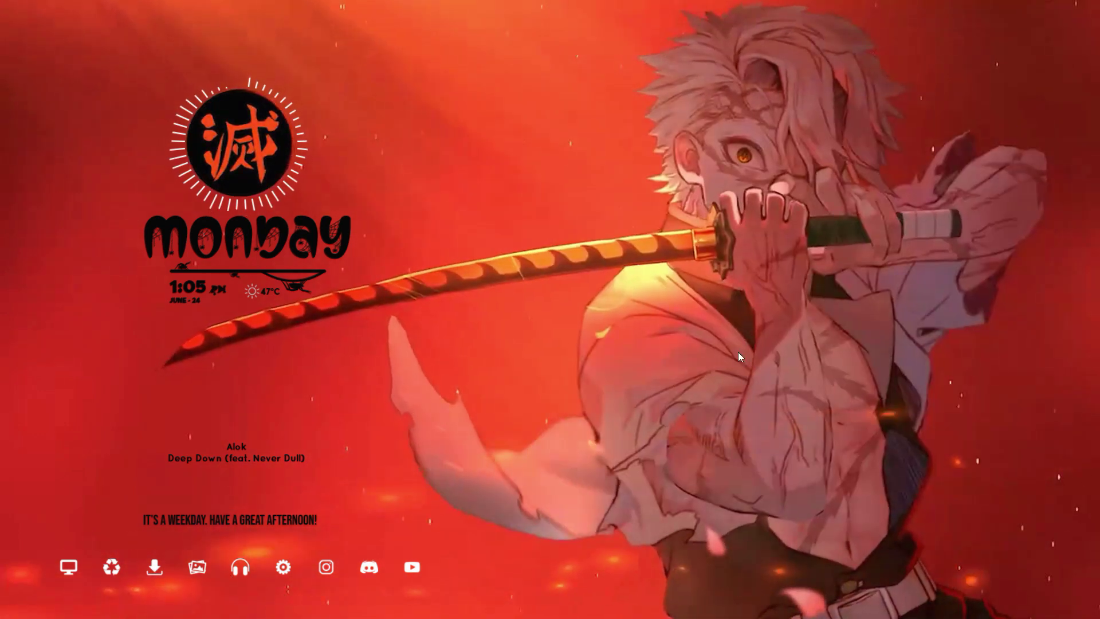
{"action": "right_click", "coordinate": [534, 184]}
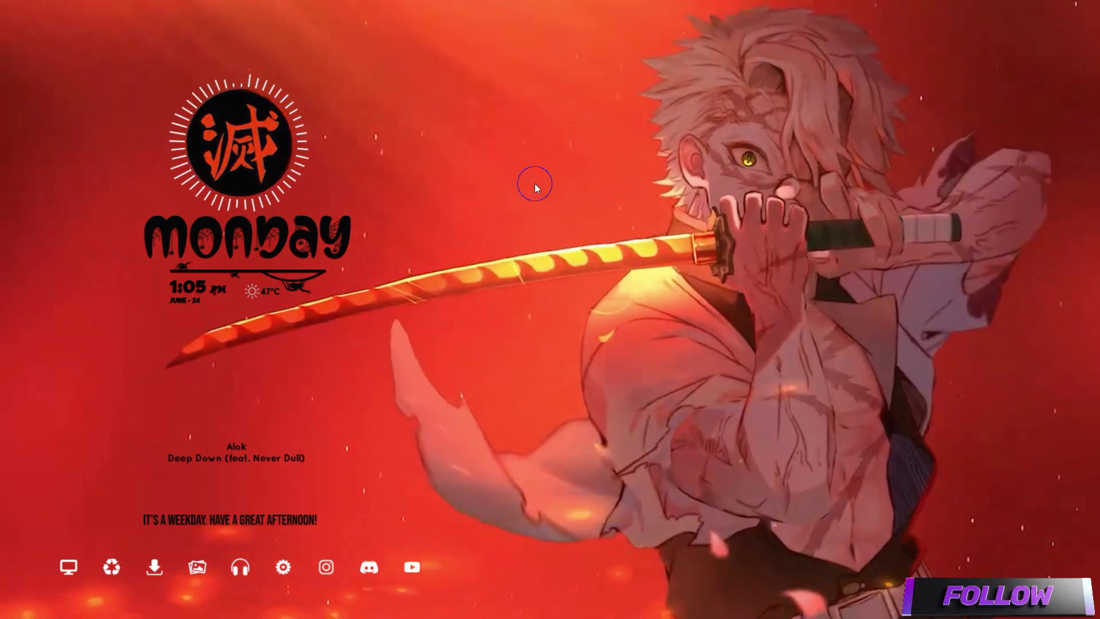
{"action": "left_click", "coordinate": [583, 283]}
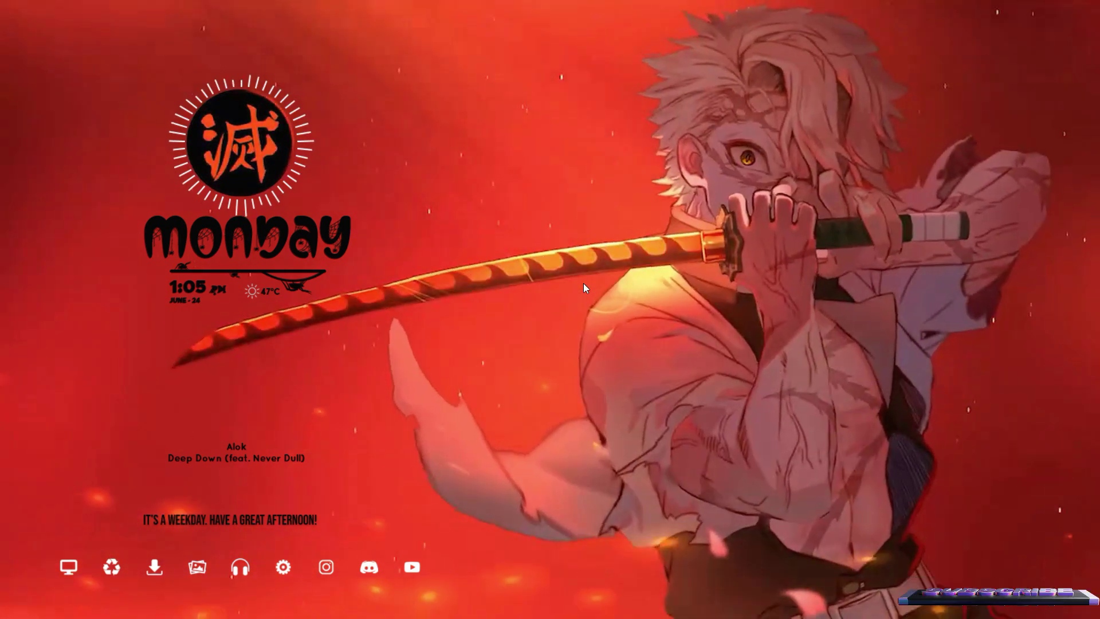